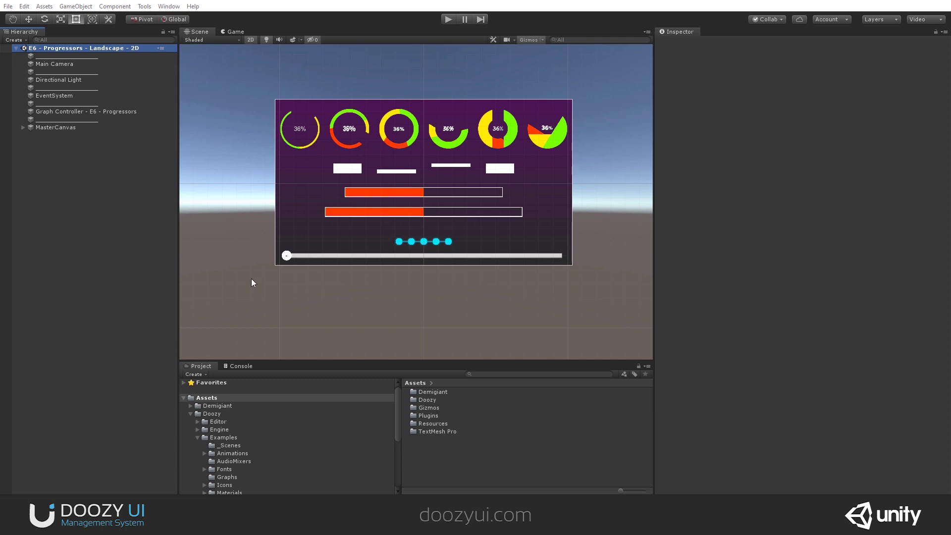
# Step: Open Assets > Doozy to list its Editor, Engine, Examples, Integrations and Logos folders
pyautogui.click(207, 413)
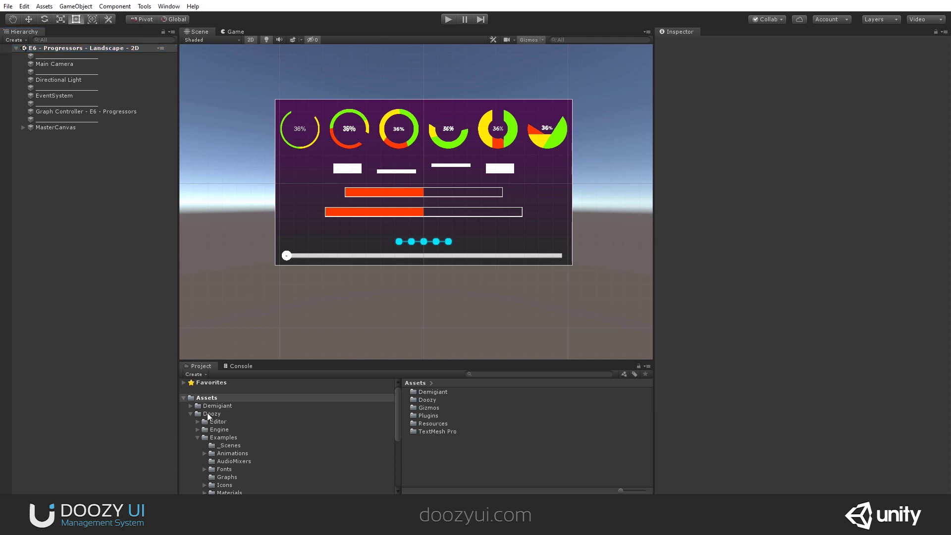
# Step: Browse Doozy > Examples > _Scenes and select the E6 Progressors scene
pyautogui.click(233, 438)
pyautogui.click(230, 445)
pyautogui.click(448, 431)
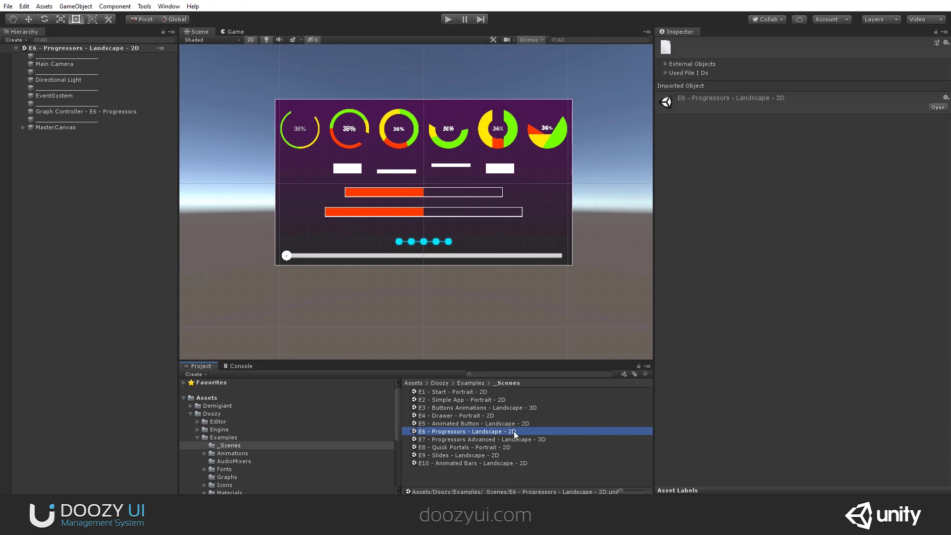
# Step: Toggle the scene view out of 2D and back, then show the Game view at 16:9 Landscape
pyautogui.click(250, 40)
pyautogui.click(250, 40)
pyautogui.click(239, 31)
pyautogui.click(206, 40)
pyautogui.click(238, 187)
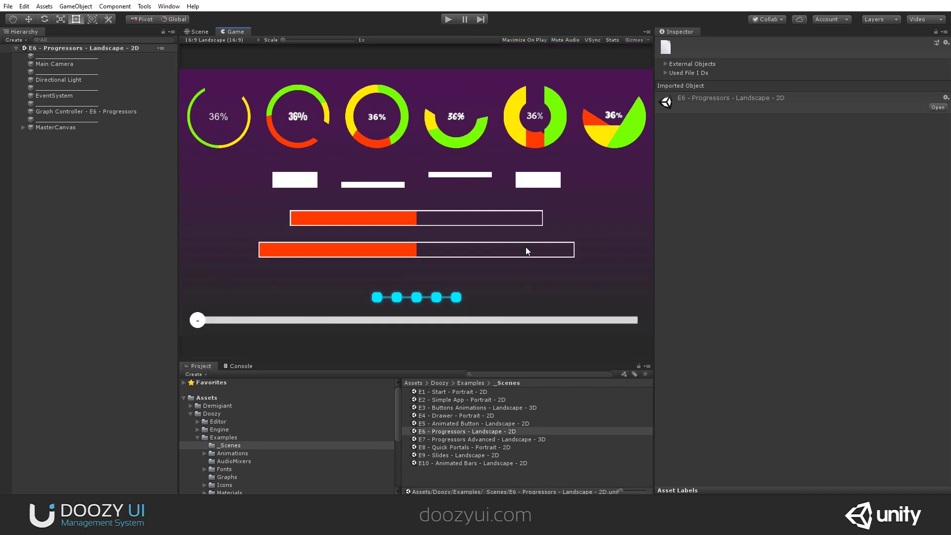
# Step: Play the scene, drag its slider to about 40% so all indicators follow, then stop
pyautogui.hotkey('ctrl', 'p')
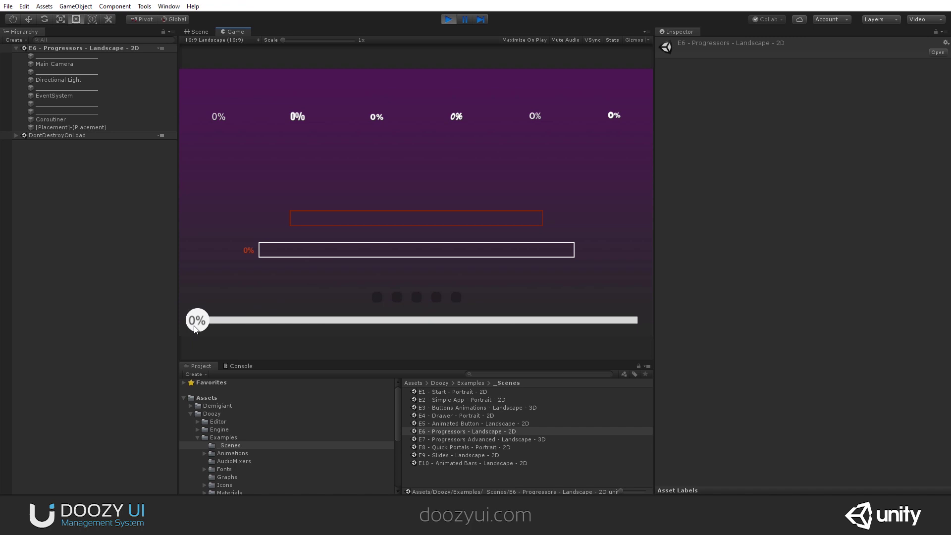
pyautogui.moveTo(194, 329); pyautogui.dragTo(373, 304)
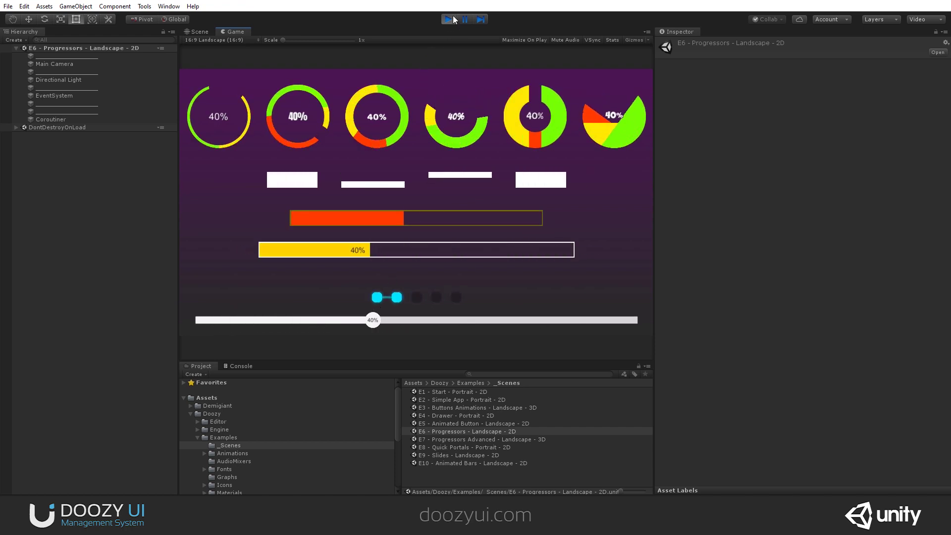
pyautogui.click(448, 19)
# Step: Expand MasterCanvas > View - MainMenu and inspect Circles - Orange and its circles 1 and 2
pyautogui.click(23, 128)
pyautogui.click(30, 135)
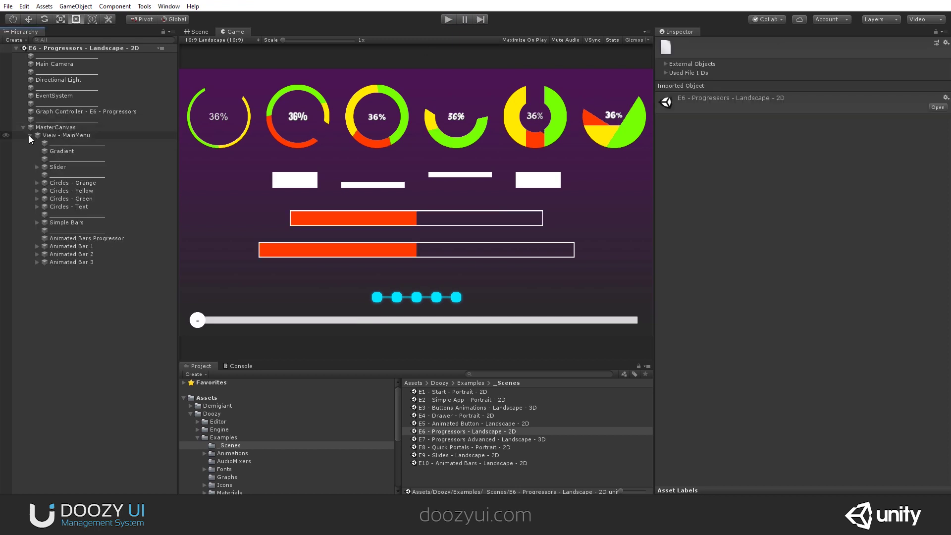
pyautogui.click(50, 183)
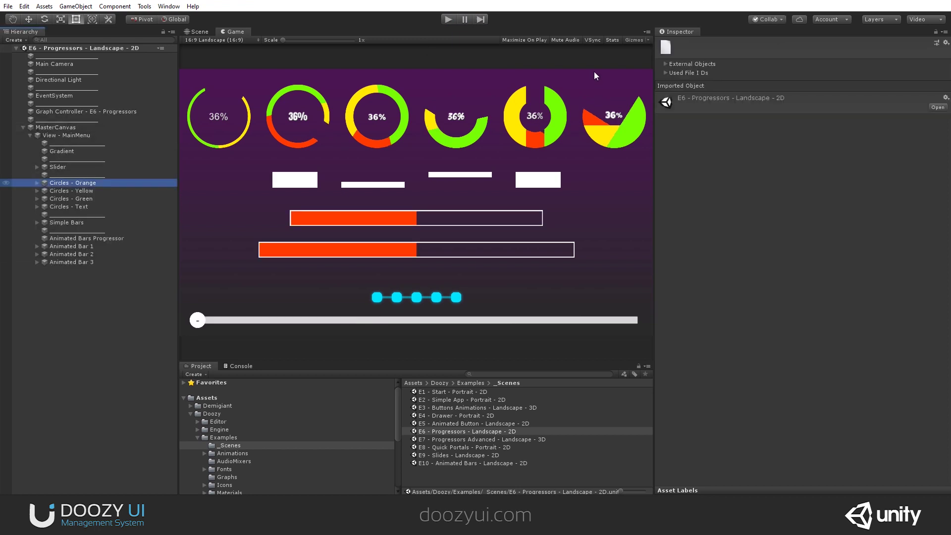
pyautogui.click(681, 44)
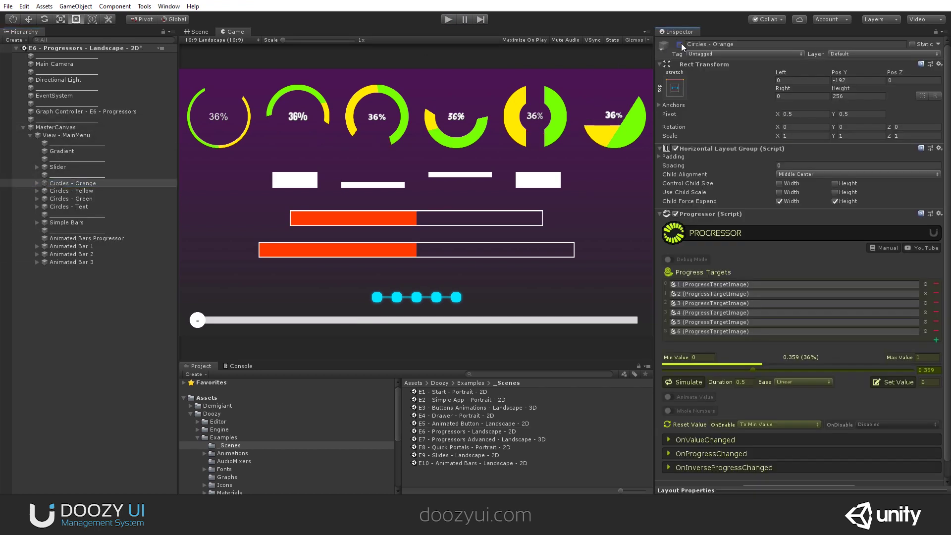
pyautogui.click(37, 182)
pyautogui.click(59, 198)
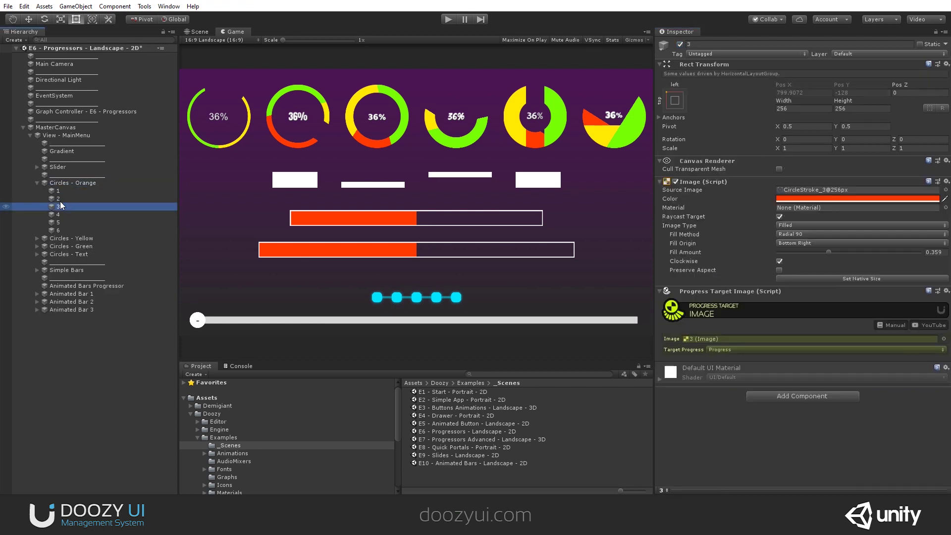
pyautogui.click(60, 192)
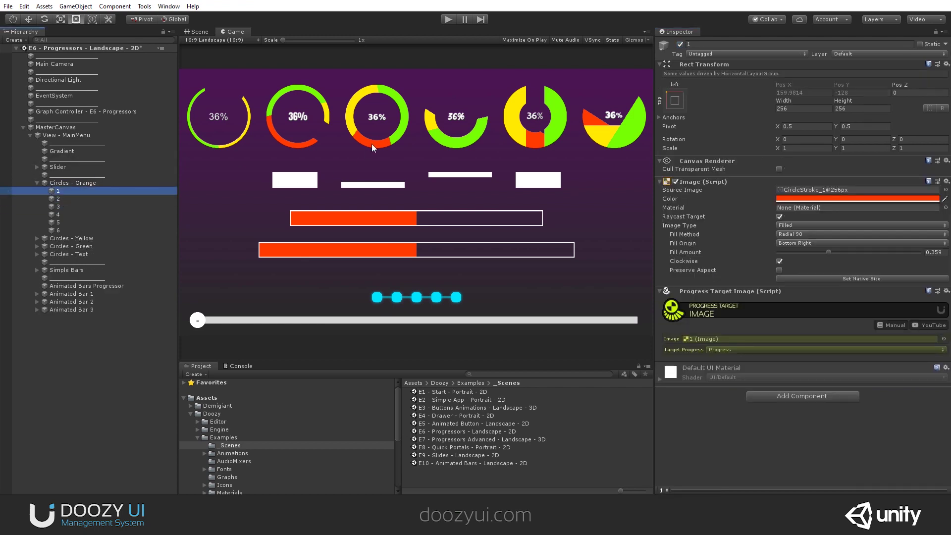
# Step: Frame orange circle 1 in the Scene view and reduce its fill amount to 0.181
pyautogui.click(198, 31)
pyautogui.press('f')
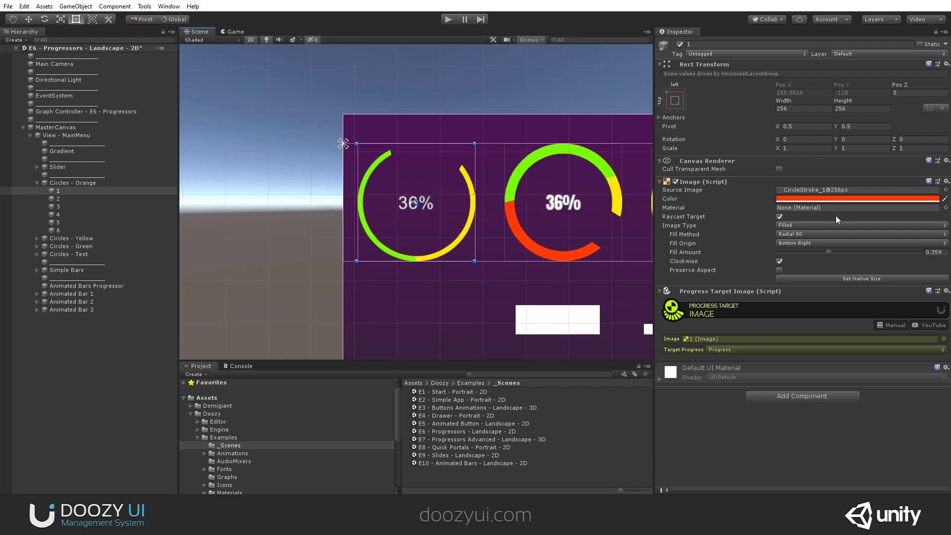
pyautogui.click(820, 253)
pyautogui.moveTo(820, 253); pyautogui.dragTo(803, 252)
pyautogui.click(38, 183)
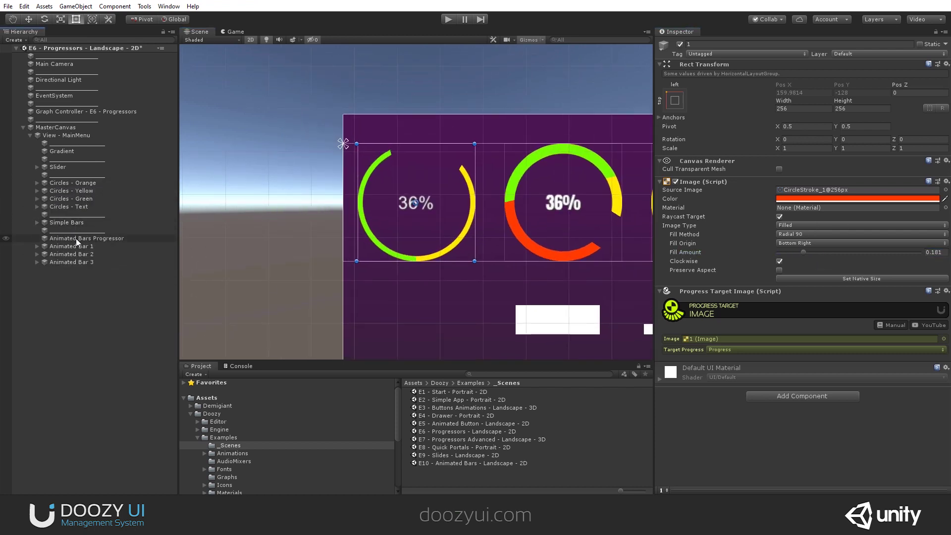
# Step: Preview the Animated Bars Progressor at another value and lower Circles - Text to 0%
pyautogui.click(76, 238)
pyautogui.moveTo(679, 285); pyautogui.dragTo(662, 286)
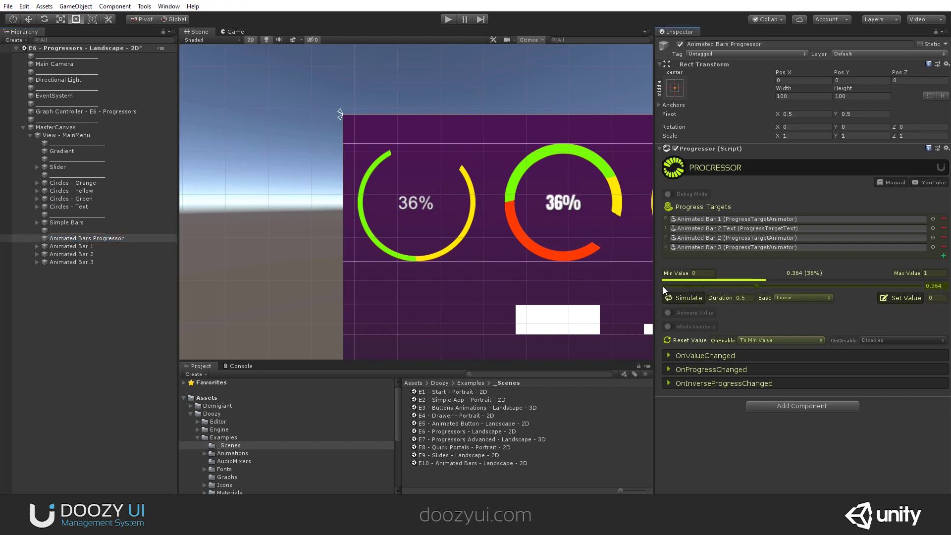
pyautogui.click(69, 206)
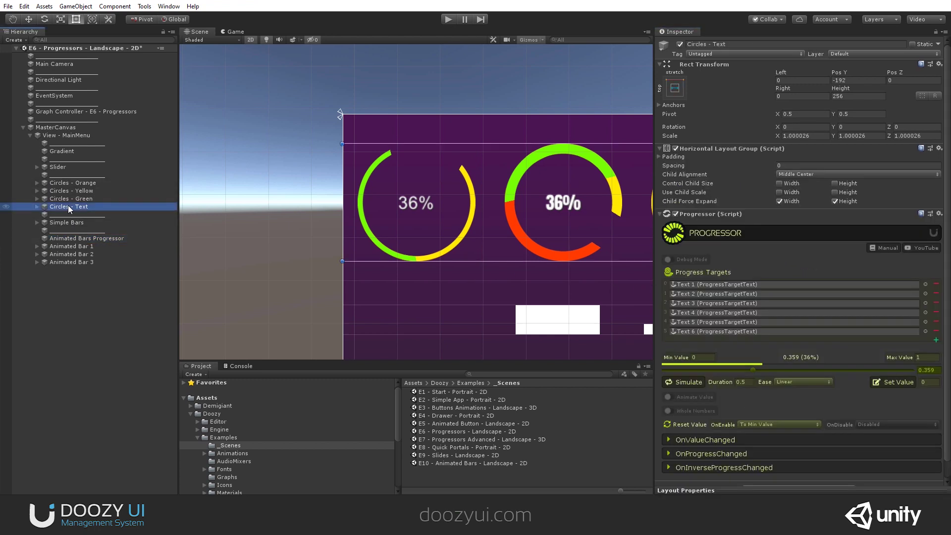
pyautogui.moveTo(708, 370); pyautogui.dragTo(663, 370)
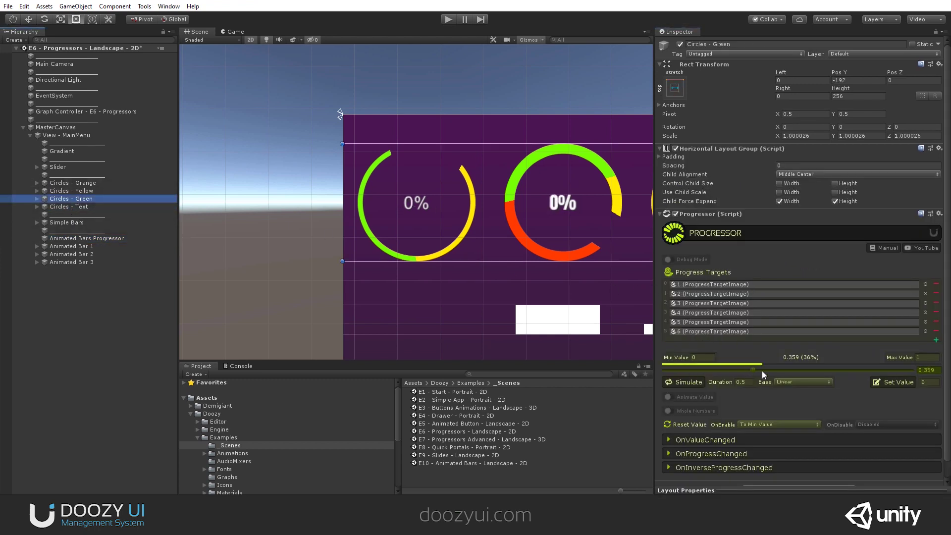
# Step: Check Circles - Yellow, then set the Circles - Orange progressor to 0, emptying its arcs
pyautogui.click(72, 191)
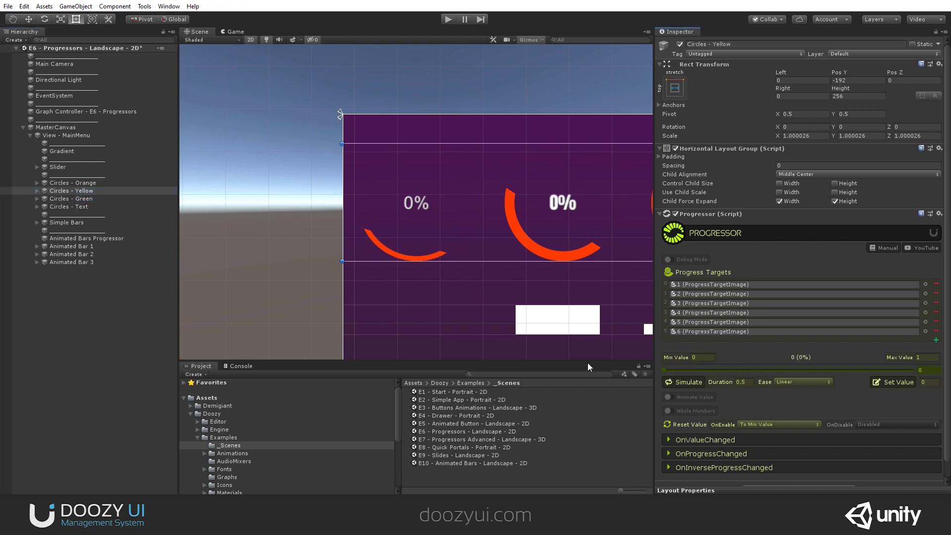
pyautogui.click(74, 183)
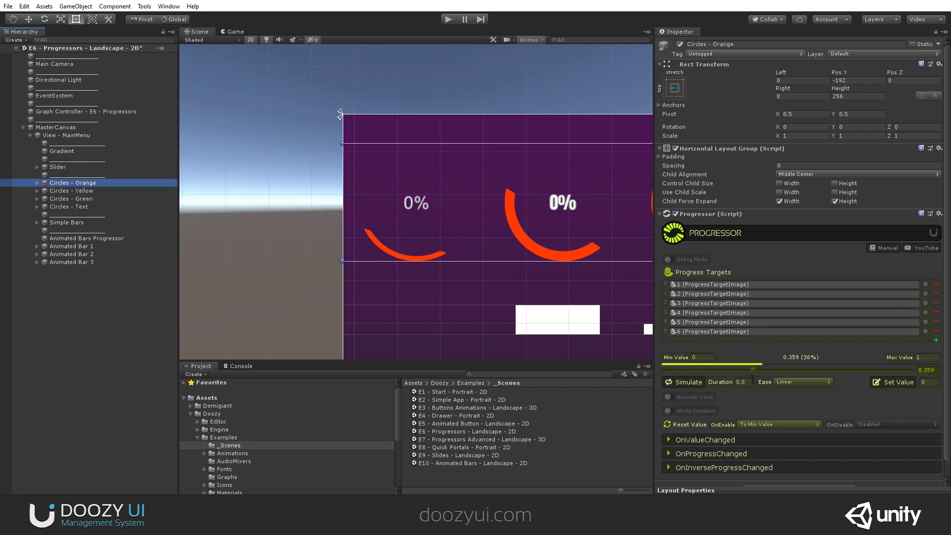
pyautogui.moveTo(746, 371); pyautogui.dragTo(490, 317)
# Step: Select all six orange circles and sweep their fill amount from empty to full and back
pyautogui.click(36, 183)
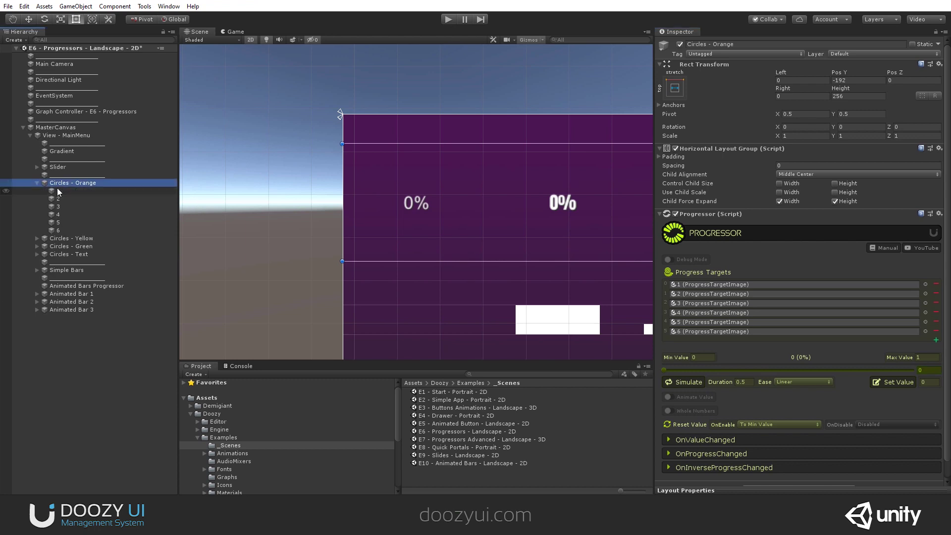
pyautogui.click(57, 190)
pyautogui.keyDown('shift'); pyautogui.click(58, 231); pyautogui.keyUp('shift')
pyautogui.scroll(-2, 347, 159)
pyautogui.scroll(1, 347, 159)
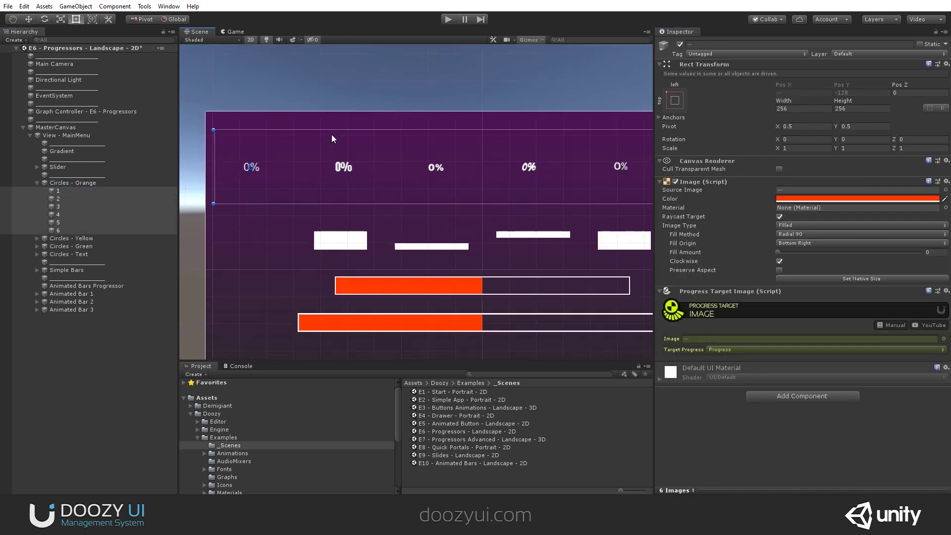
pyautogui.moveTo(777, 251); pyautogui.dragTo(856, 252)
pyautogui.scroll(-3, 464, 139)
pyautogui.scroll(1, 465, 139)
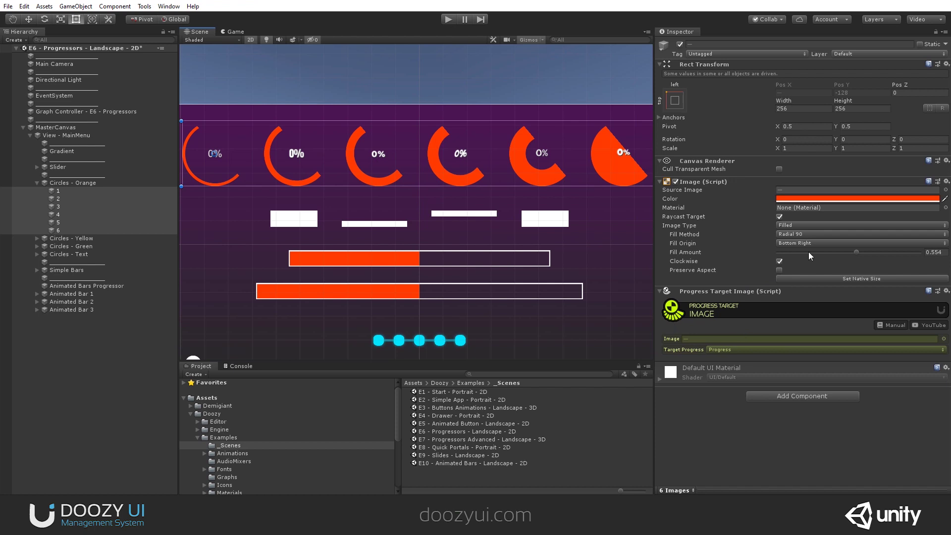
pyautogui.moveTo(808, 252); pyautogui.dragTo(763, 251)
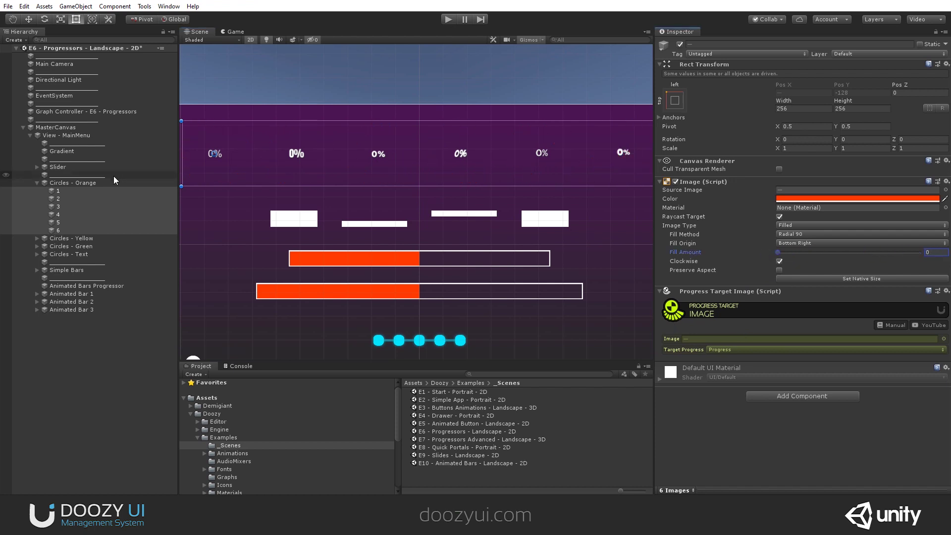
pyautogui.click(37, 184)
# Step: Select all six yellow circles and preview their fill amount at about 0.679
pyautogui.click(37, 190)
pyautogui.click(57, 198)
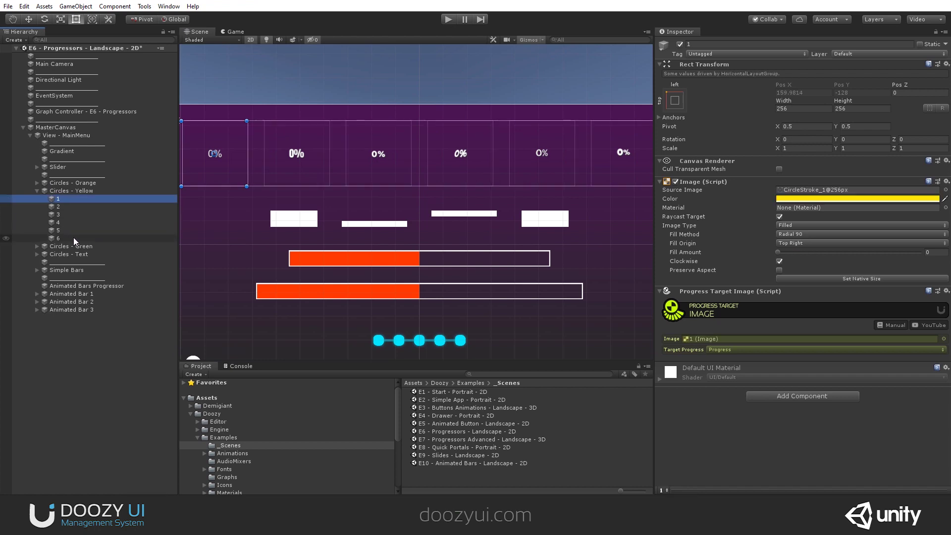
pyautogui.keyDown('shift'); pyautogui.click(73, 238); pyautogui.keyUp('shift')
pyautogui.moveTo(783, 253)
pyautogui.mouseDown()
pyautogui.moveTo(886, 252)
pyautogui.moveTo(783, 253)
pyautogui.mouseUp()
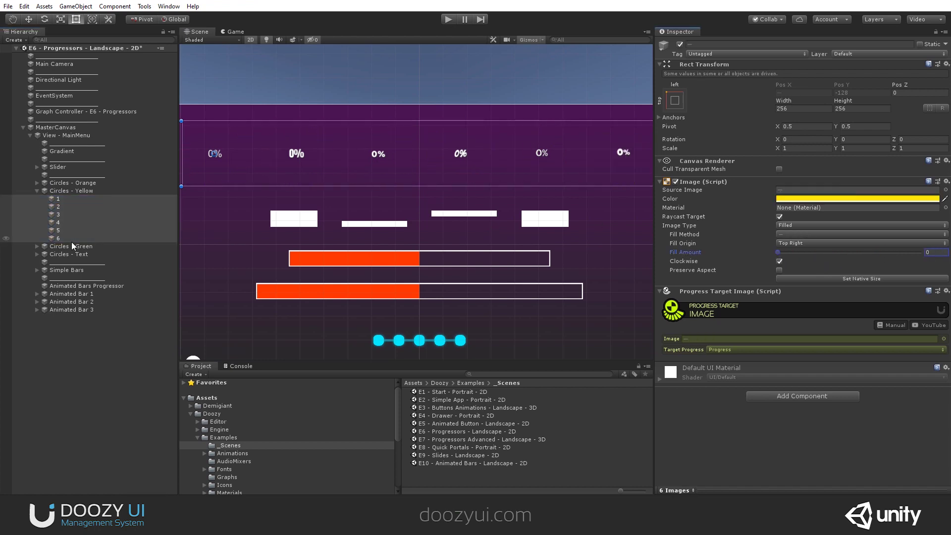
pyautogui.click(34, 191)
pyautogui.click(35, 191)
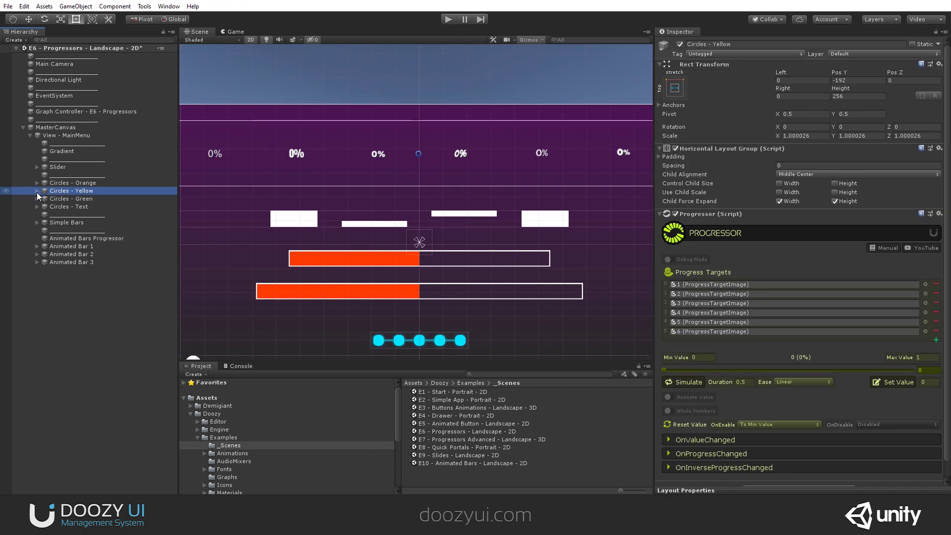
# Step: Select all six green circles, preview a 0.436 fill, then return the fill to 0
pyautogui.click(37, 198)
pyautogui.click(55, 206)
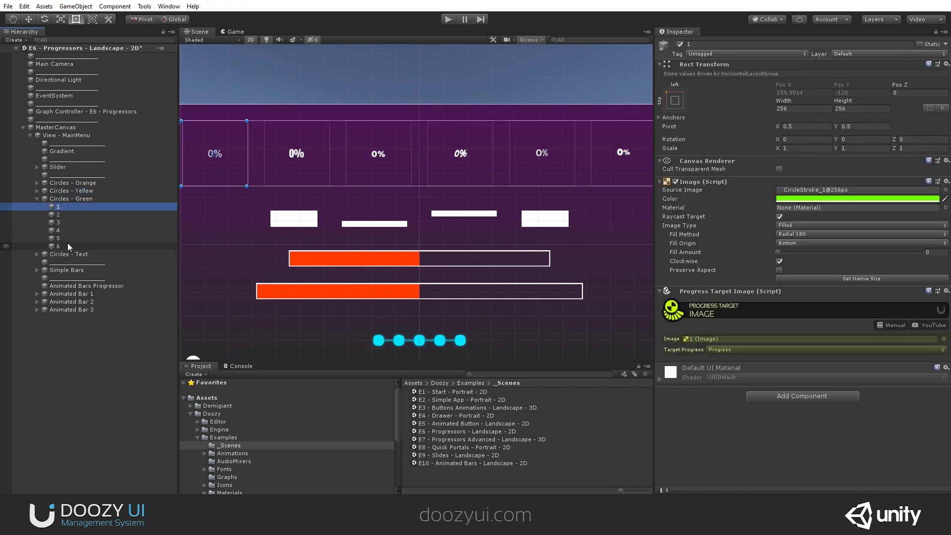
pyautogui.keyDown('shift'); pyautogui.click(67, 245); pyautogui.keyUp('shift')
pyautogui.moveTo(777, 253)
pyautogui.mouseDown()
pyautogui.moveTo(878, 251)
pyautogui.moveTo(772, 254)
pyautogui.mouseUp()
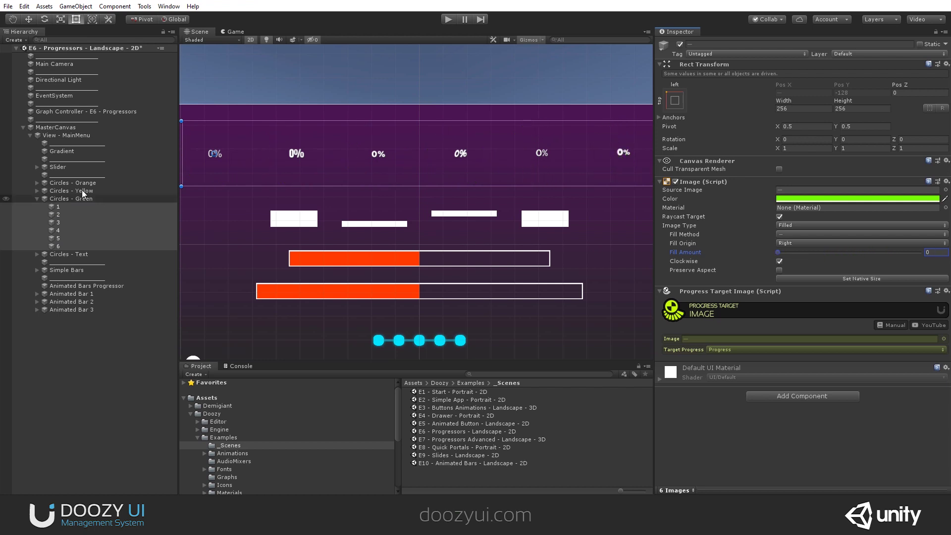
pyautogui.click(60, 191)
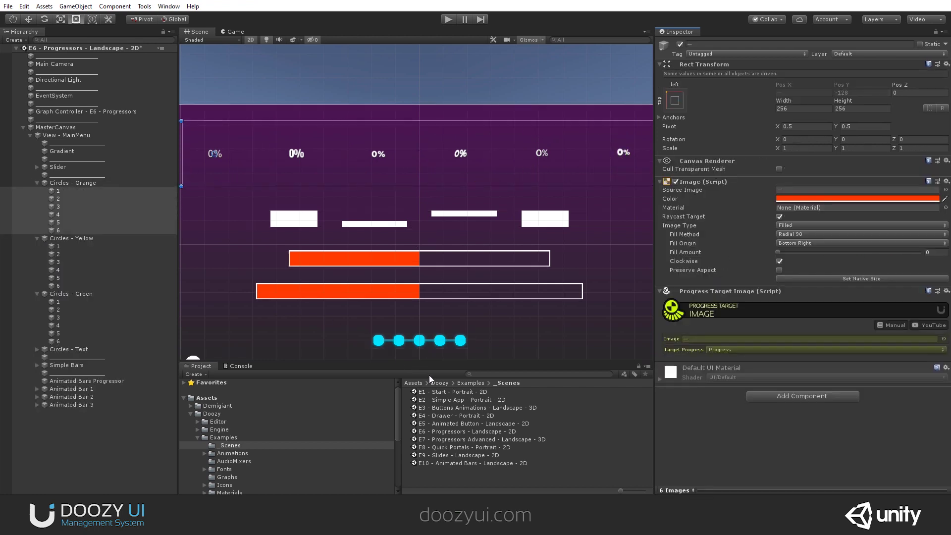
# Step: Reload E6 Progressors discarding changes, then raise the Circles - Orange progress to about 54%
pyautogui.doubleClick(442, 431)
pyautogui.click(499, 275)
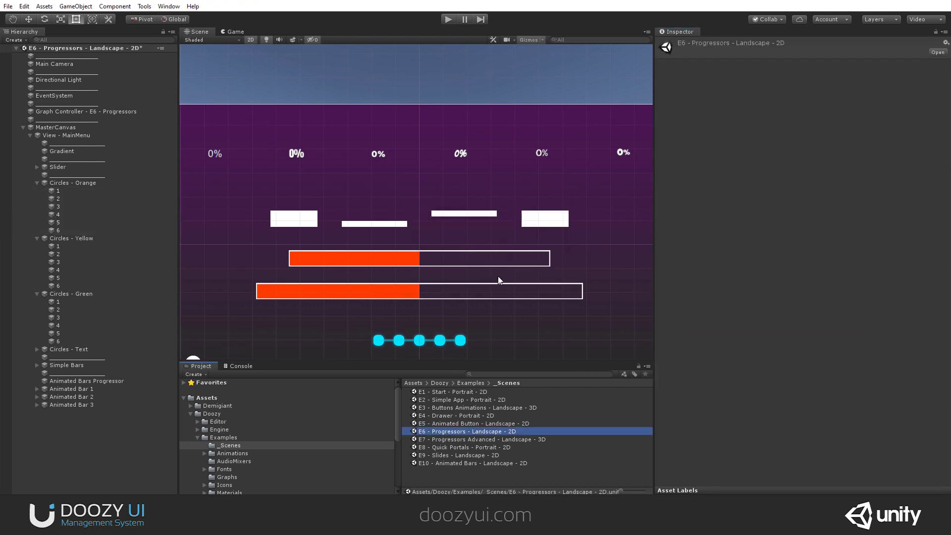
pyautogui.click(23, 128)
pyautogui.click(30, 135)
pyautogui.click(70, 182)
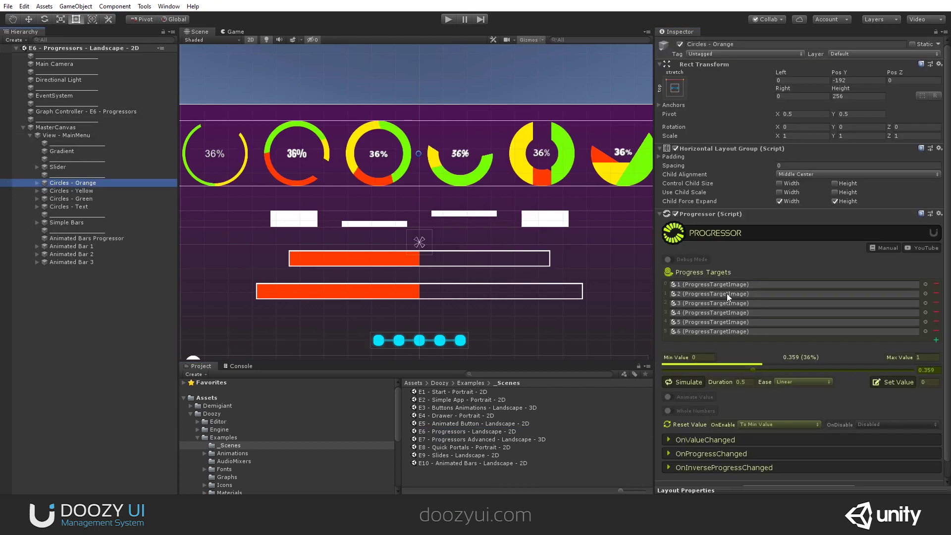
pyautogui.moveTo(748, 372); pyautogui.dragTo(796, 370)
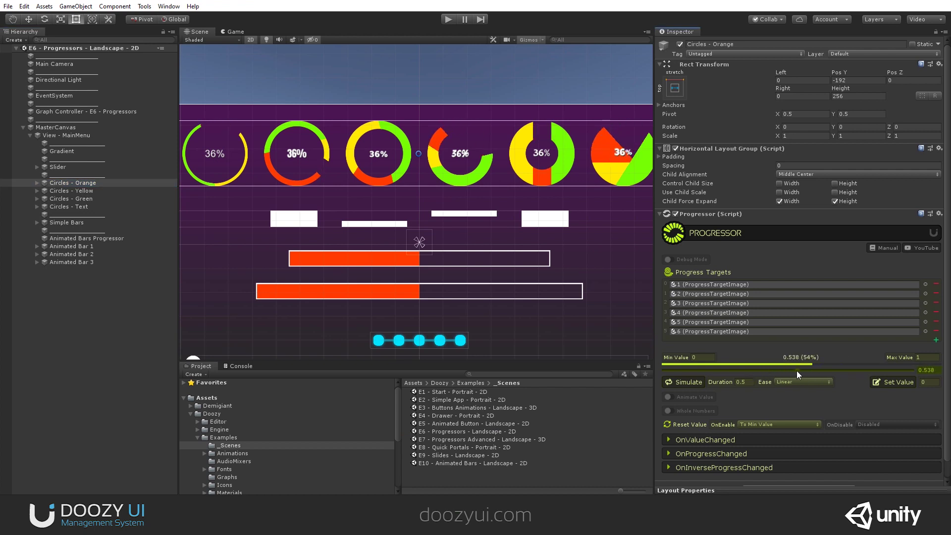
pyautogui.click(44, 223)
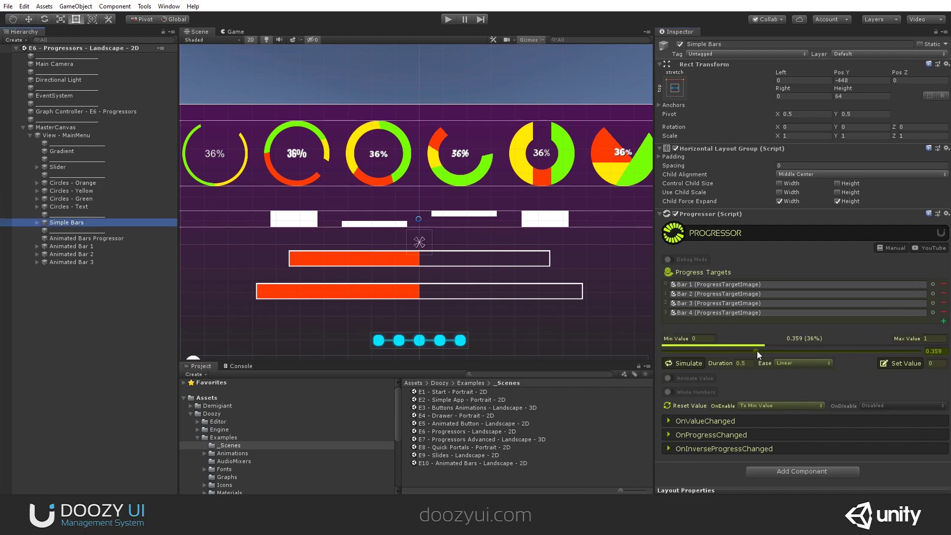
# Step: Set the Simple Bars progressor to 0.643 and shrink Bar 1's fill amount
pyautogui.moveTo(756, 350); pyautogui.dragTo(827, 358)
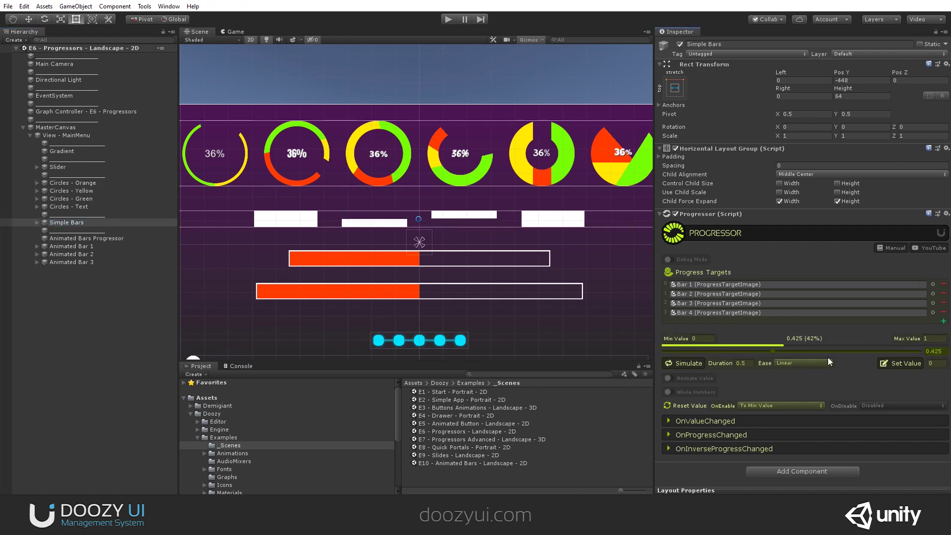
pyautogui.click(37, 222)
pyautogui.click(63, 230)
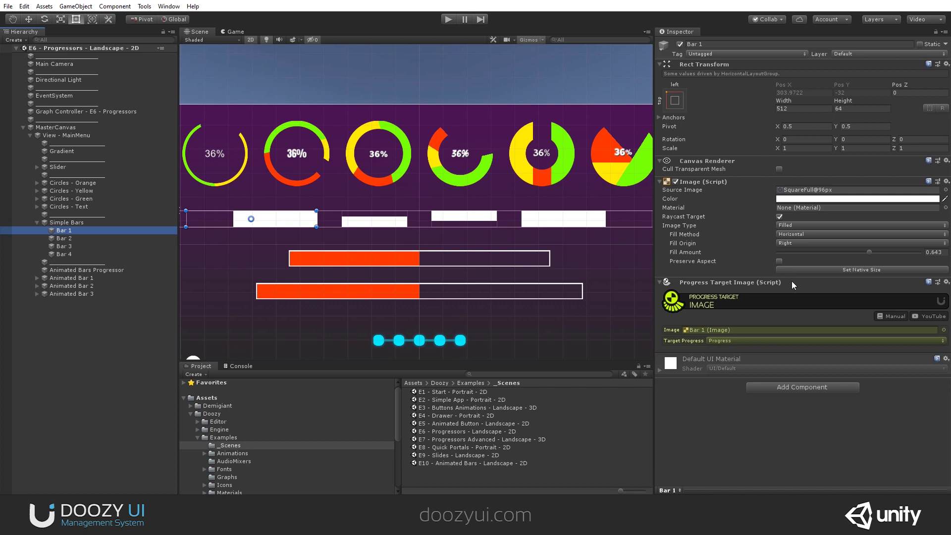
pyautogui.moveTo(827, 253); pyautogui.dragTo(881, 247)
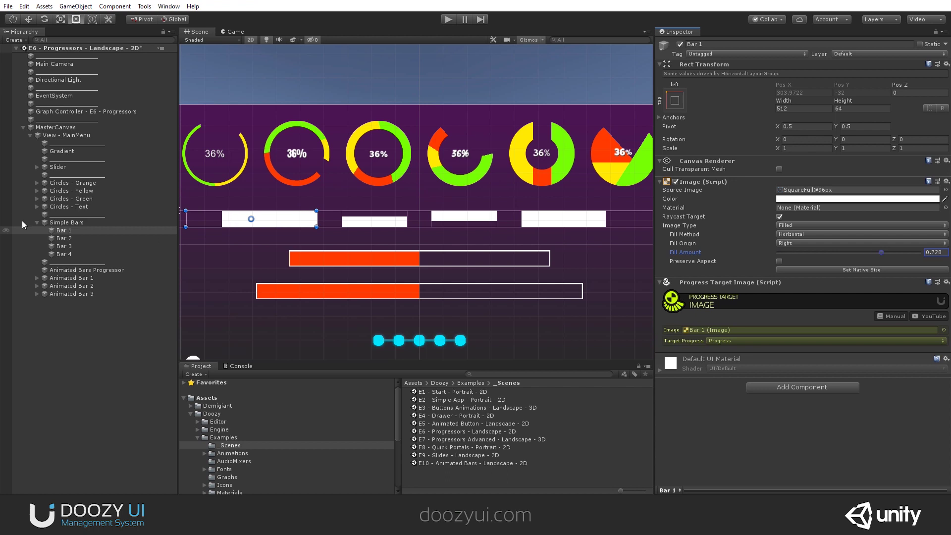
# Step: Compare Bars 4, 2 and 3, lowering Bar 2's fill to 0.425 and Bar 3's to 0.247
pyautogui.click(65, 254)
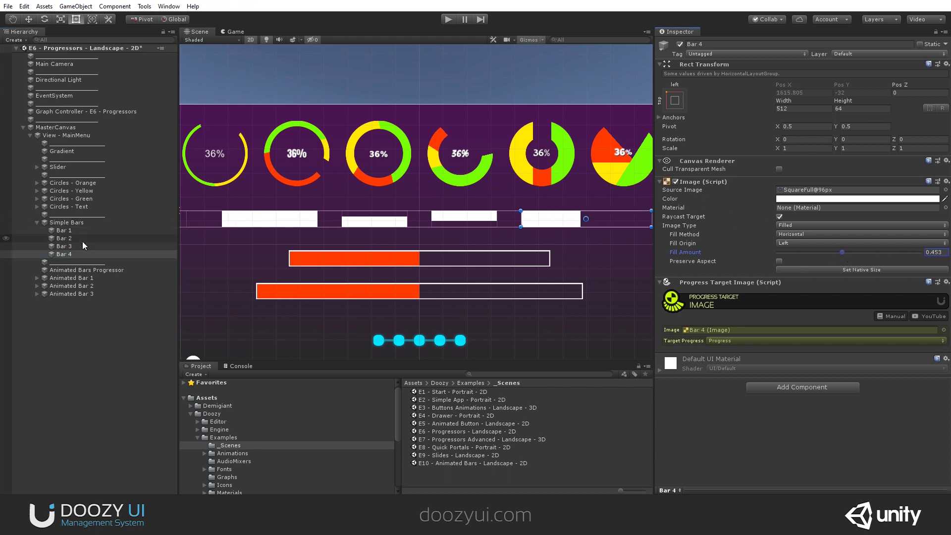
pyautogui.click(78, 239)
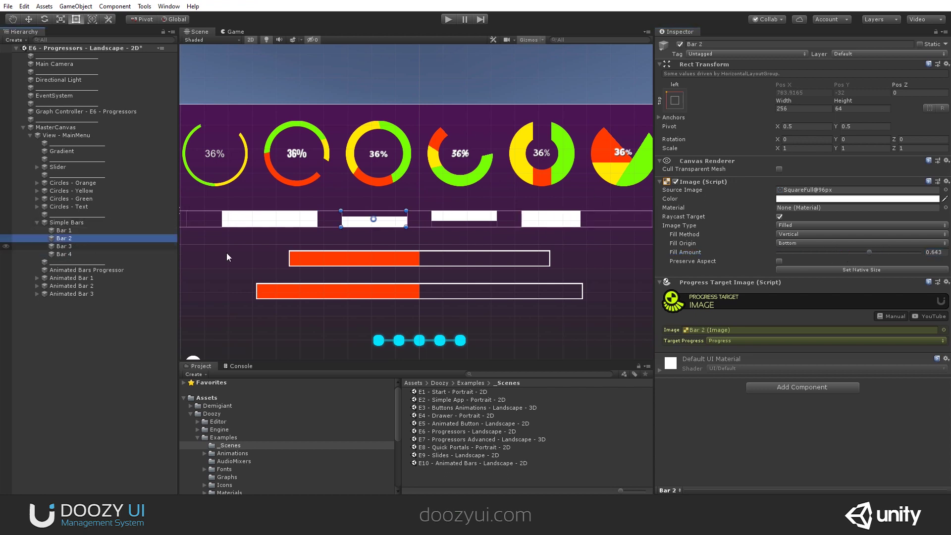
pyautogui.moveTo(801, 252); pyautogui.dragTo(875, 252)
pyautogui.click(63, 246)
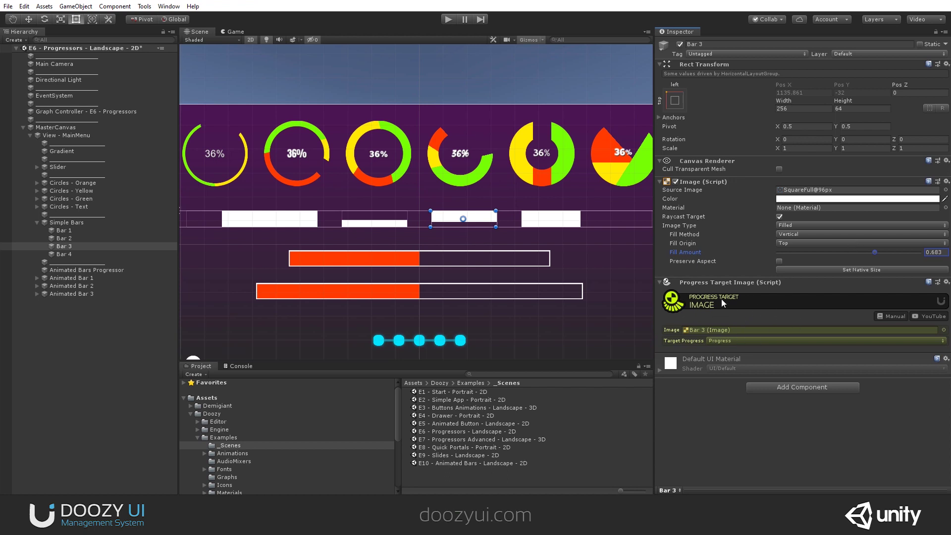
pyautogui.moveTo(875, 252); pyautogui.dragTo(821, 251)
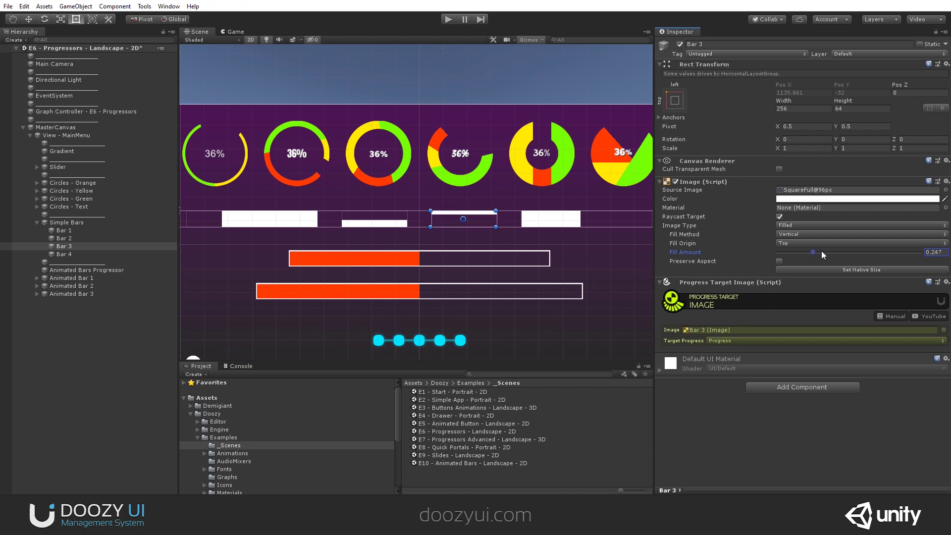
# Step: Lower the Simple Bars progress to about 30% and run the simulation
pyautogui.click(66, 222)
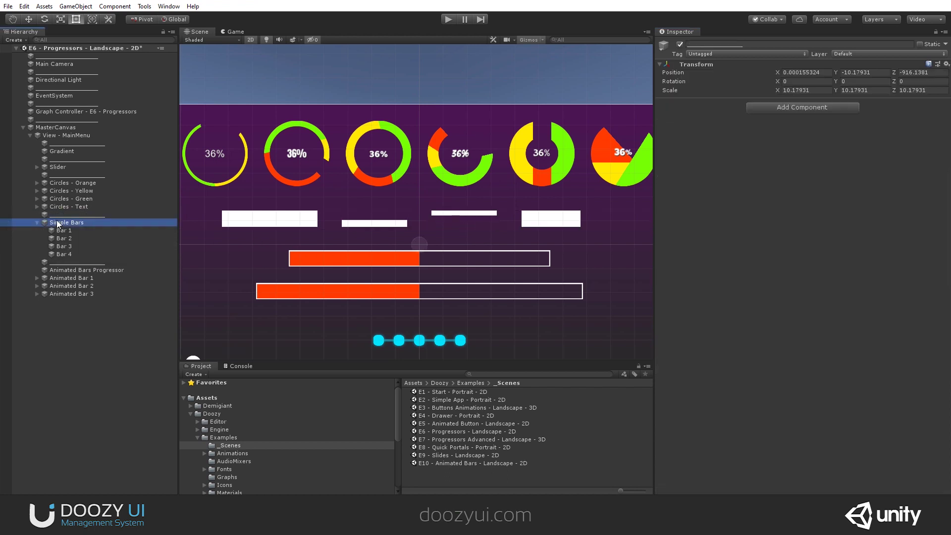
pyautogui.moveTo(769, 348); pyautogui.dragTo(738, 351)
pyautogui.click(674, 365)
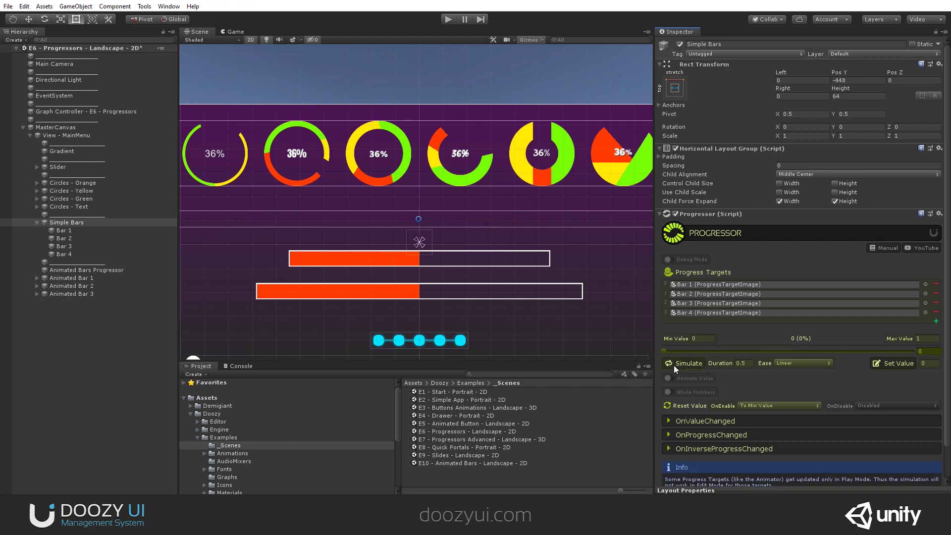
# Step: Simulate the Simple Bars again with Out Back easing and a 2-second duration
pyautogui.click(811, 366)
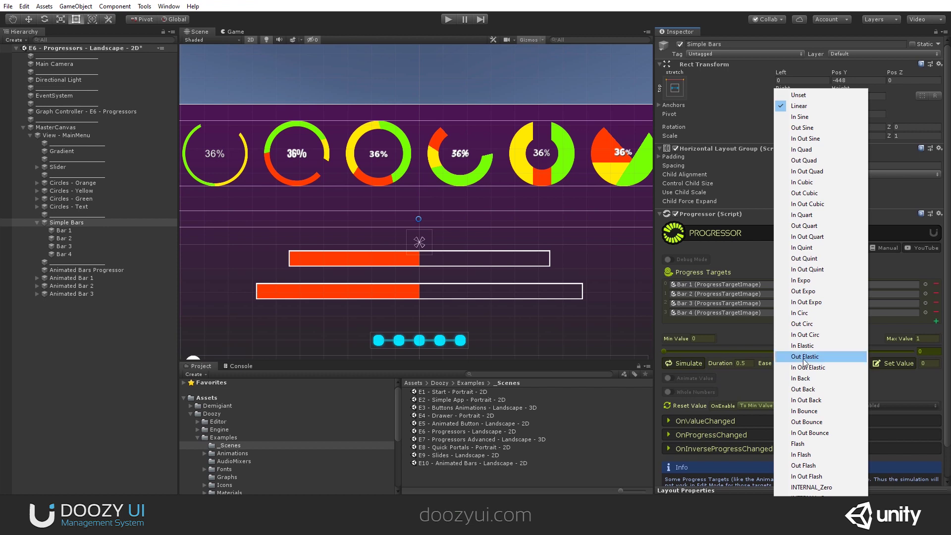
pyautogui.click(812, 389)
pyautogui.click(742, 363)
pyautogui.write('2')
pyautogui.press('Return')
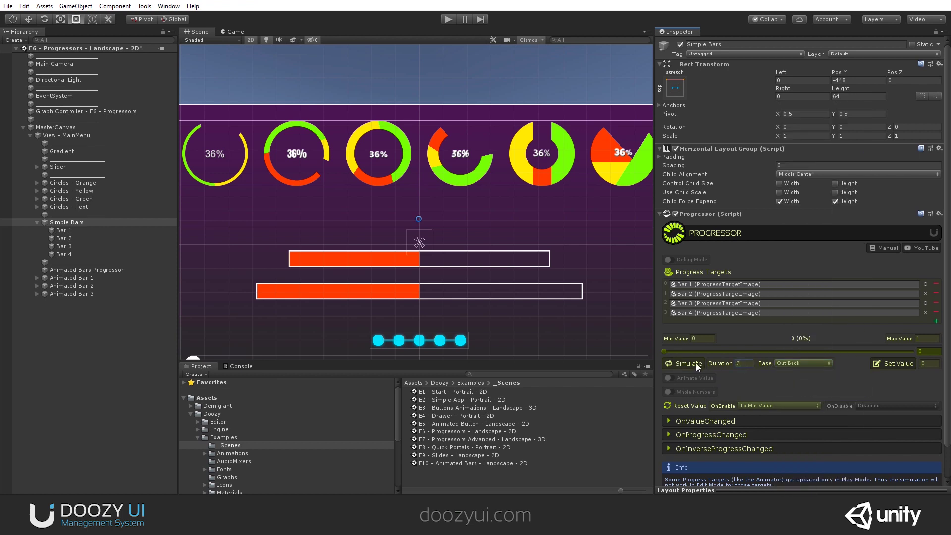
pyautogui.click(696, 363)
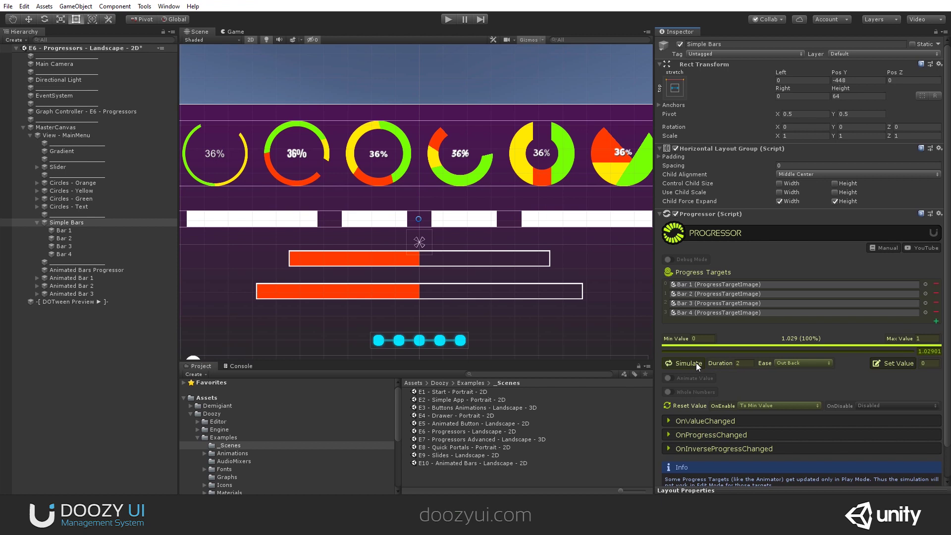
# Step: Switch the easing back to Linear and rerun the simulation
pyautogui.click(783, 365)
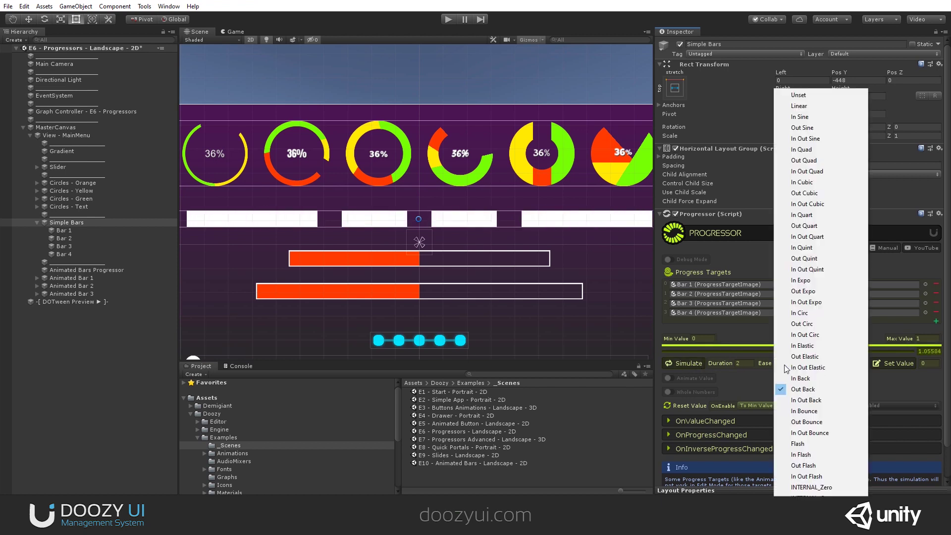
pyautogui.click(821, 105)
pyautogui.click(690, 362)
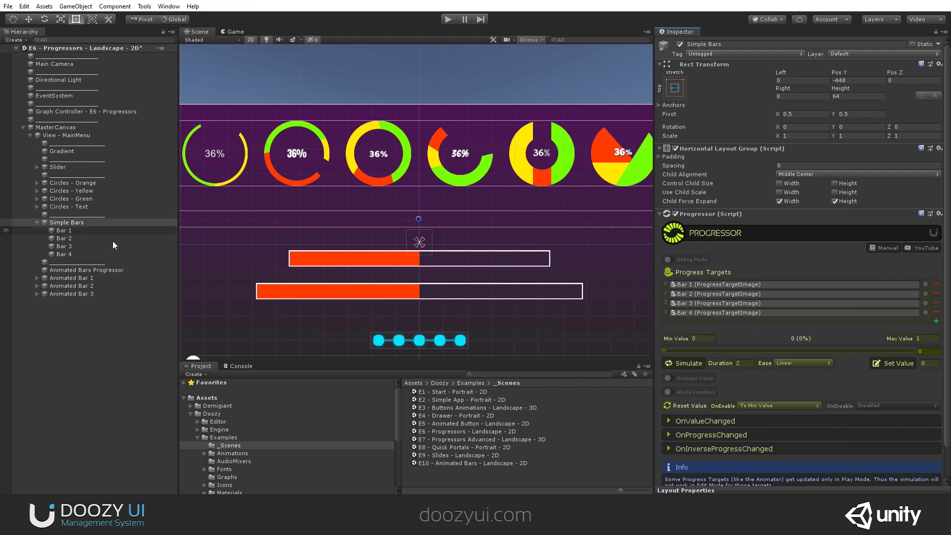
pyautogui.click(39, 223)
pyautogui.click(69, 246)
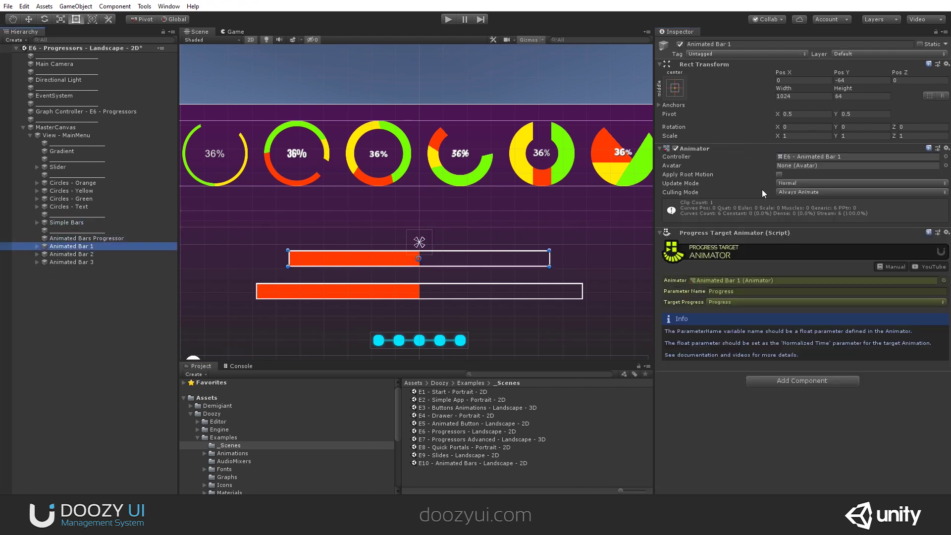
# Step: Open the Animation window via Window > Animation > Animation for Animated Bar 1
pyautogui.click(169, 6)
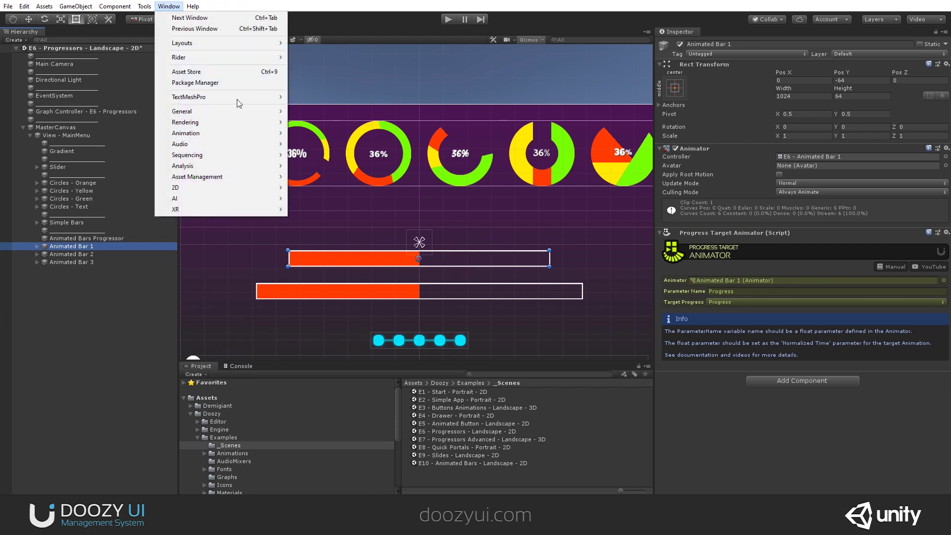
pyautogui.moveTo(240, 133)
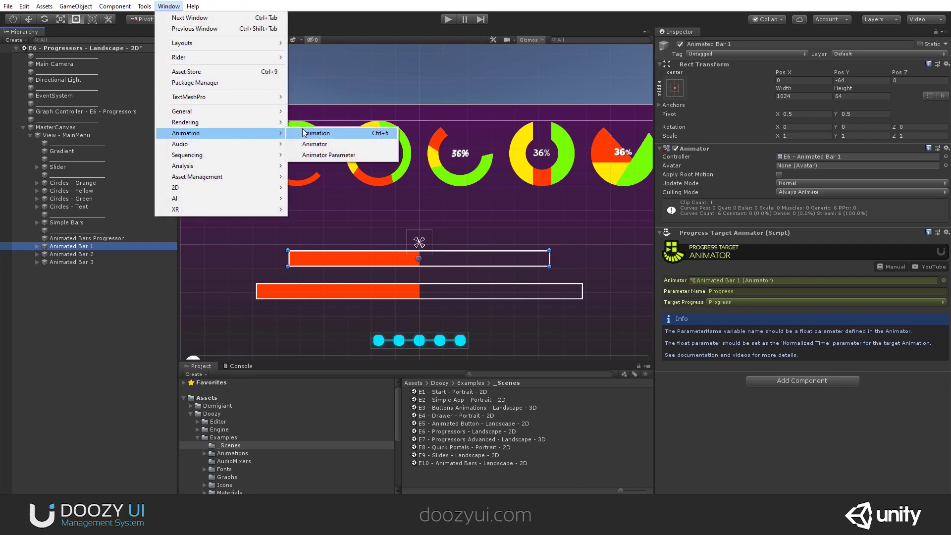
pyautogui.click(319, 131)
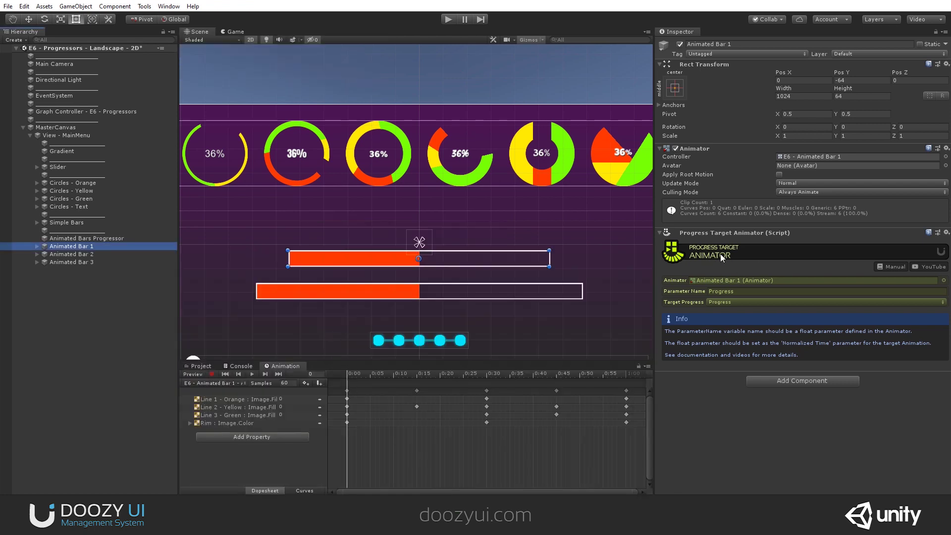
# Step: Scrub the E6 - Animated Bar 1 clip to compare the orange, yellow and green line fills
pyautogui.moveTo(346, 374); pyautogui.dragTo(580, 389)
pyautogui.scroll(5, 464, 258)
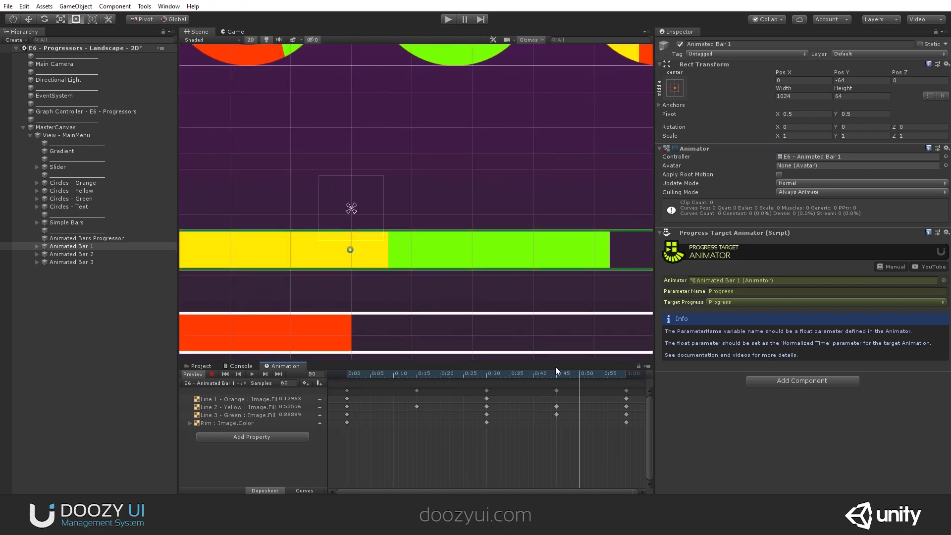
pyautogui.scroll(-5, 543, 300)
pyautogui.moveTo(583, 379); pyautogui.dragTo(345, 386)
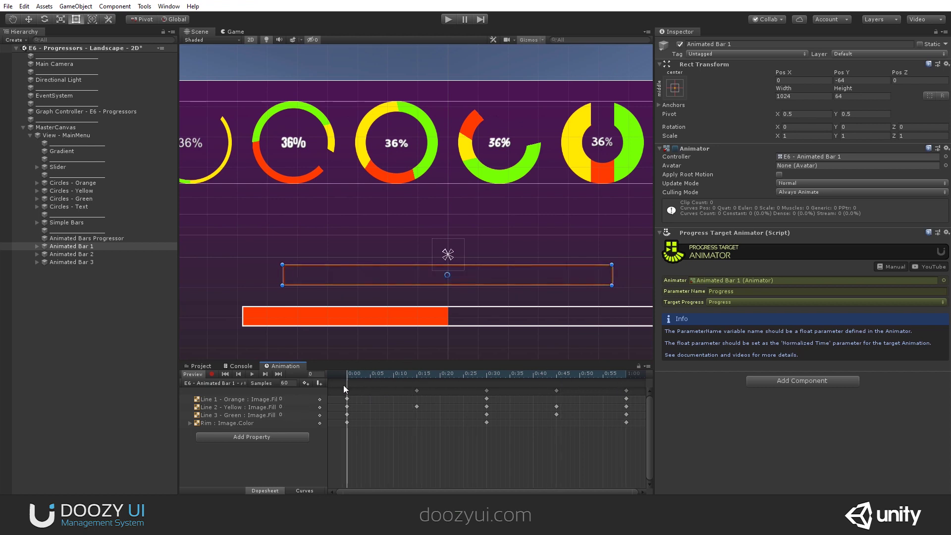
# Step: Select Animated Bar 2 and scrub its clip until the lower bar goes from empty red to full green
pyautogui.click(75, 255)
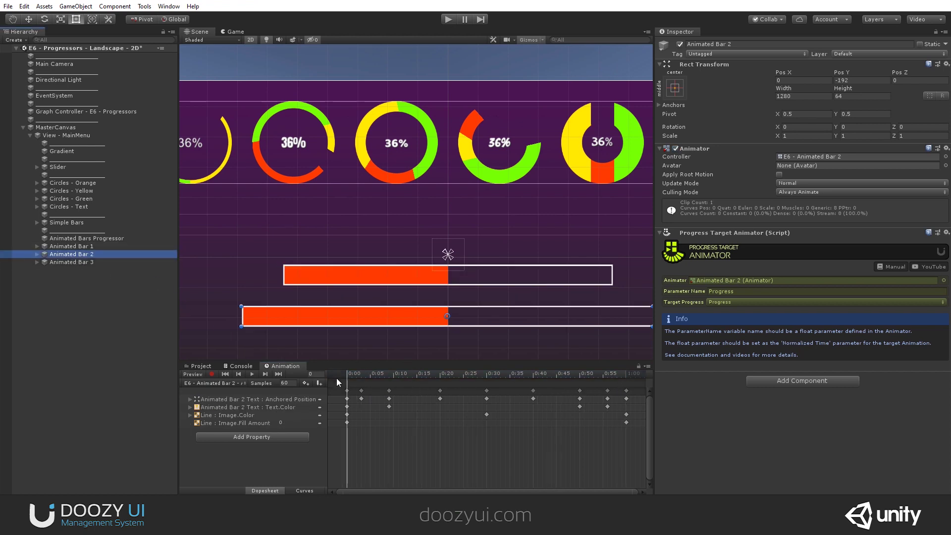
pyautogui.moveTo(346, 373)
pyautogui.mouseDown()
pyautogui.moveTo(453, 378)
pyautogui.moveTo(346, 378)
pyautogui.mouseUp()
pyautogui.scroll(-2, 297, 292)
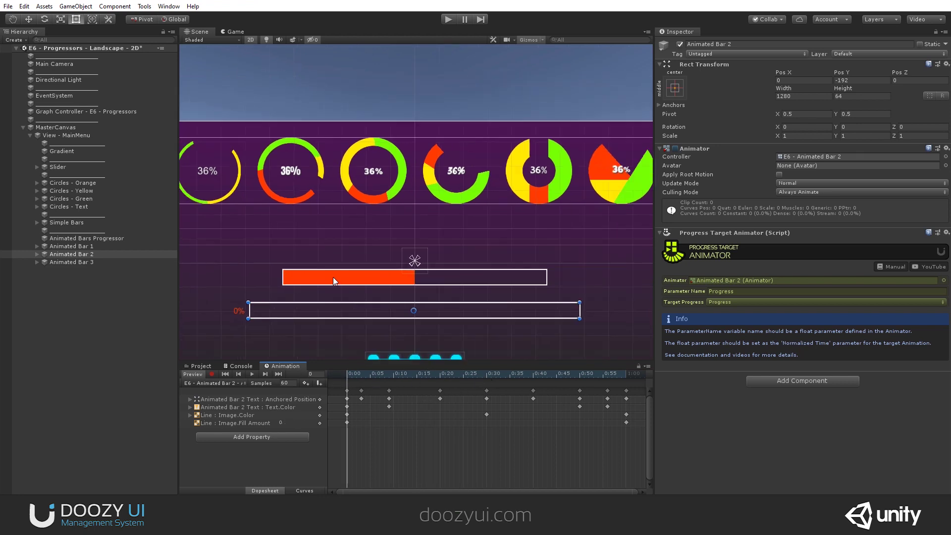
pyautogui.moveTo(332, 278); pyautogui.dragTo(352, 249, button='middle')
pyautogui.scroll(2, 352, 225)
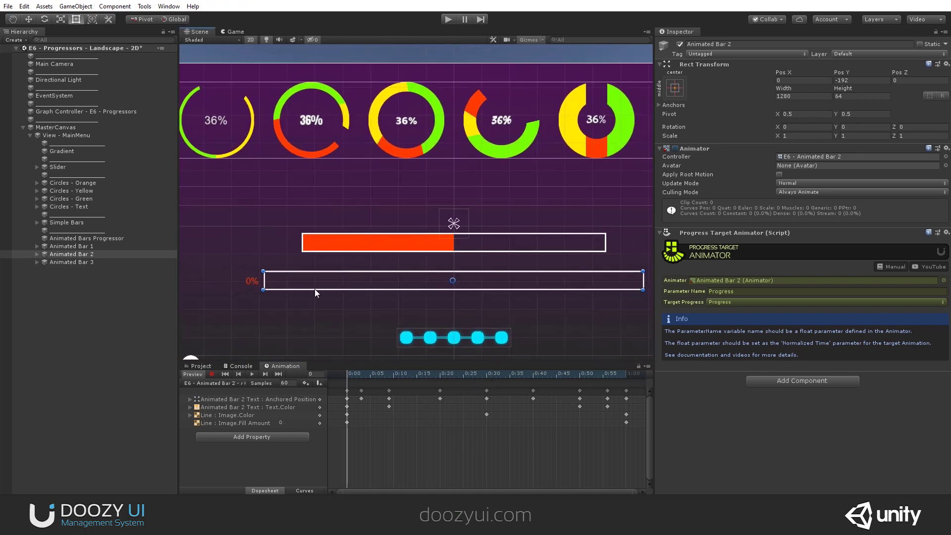
pyautogui.moveTo(349, 376); pyautogui.dragTo(542, 355)
pyautogui.moveTo(560, 308); pyautogui.dragTo(500, 296, button='middle')
pyautogui.moveTo(540, 376); pyautogui.dragTo(627, 383)
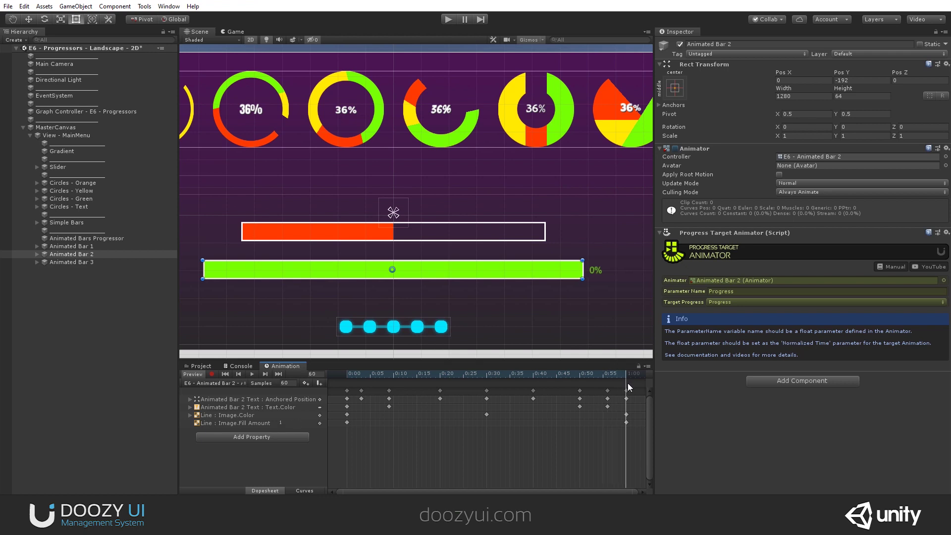
# Step: Scrub Animated Bar 3's clip to its end so all five cyan dots light up, then zoom out
pyautogui.click(64, 262)
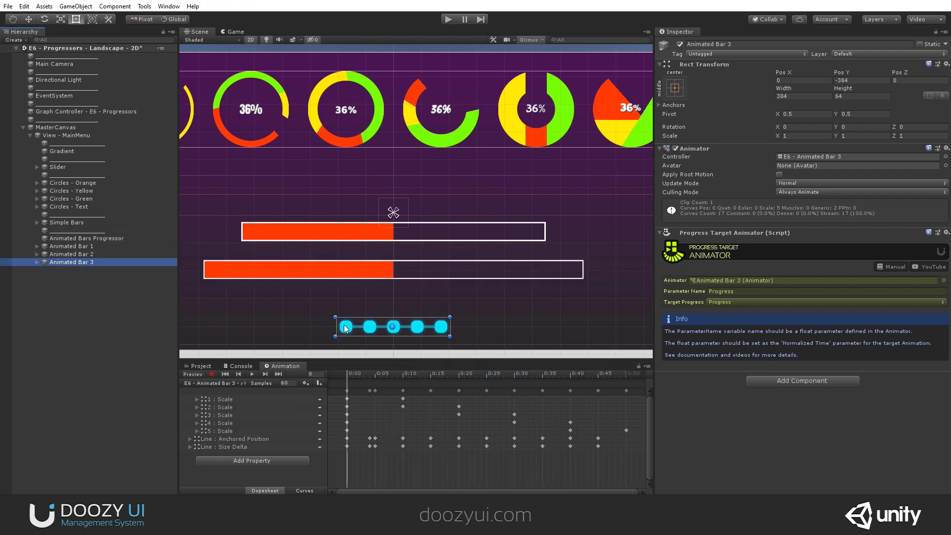
pyautogui.moveTo(352, 375)
pyautogui.mouseDown()
pyautogui.moveTo(367, 376)
pyautogui.moveTo(346, 377)
pyautogui.mouseUp()
pyautogui.scroll(6, 330, 328)
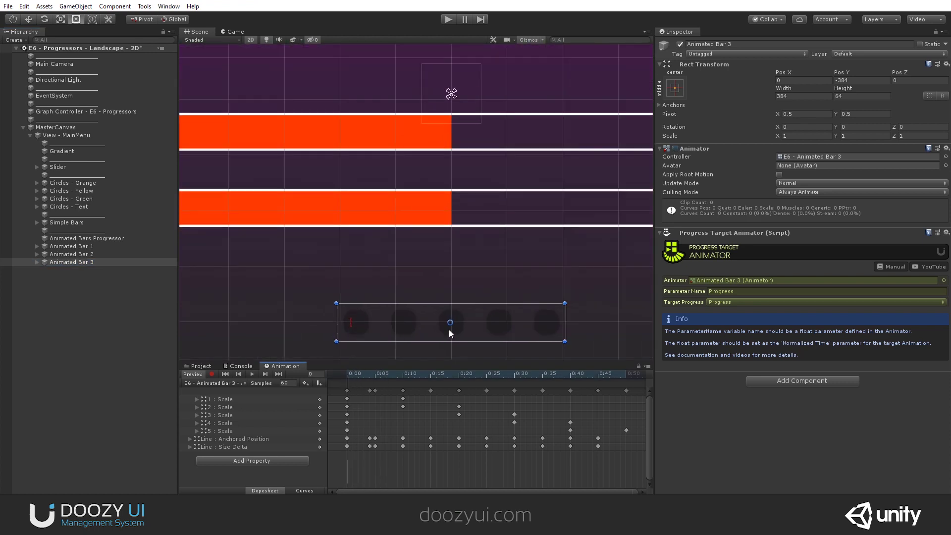
pyautogui.moveTo(442, 328); pyautogui.dragTo(391, 281, button='middle')
pyautogui.moveTo(348, 375); pyautogui.dragTo(627, 388)
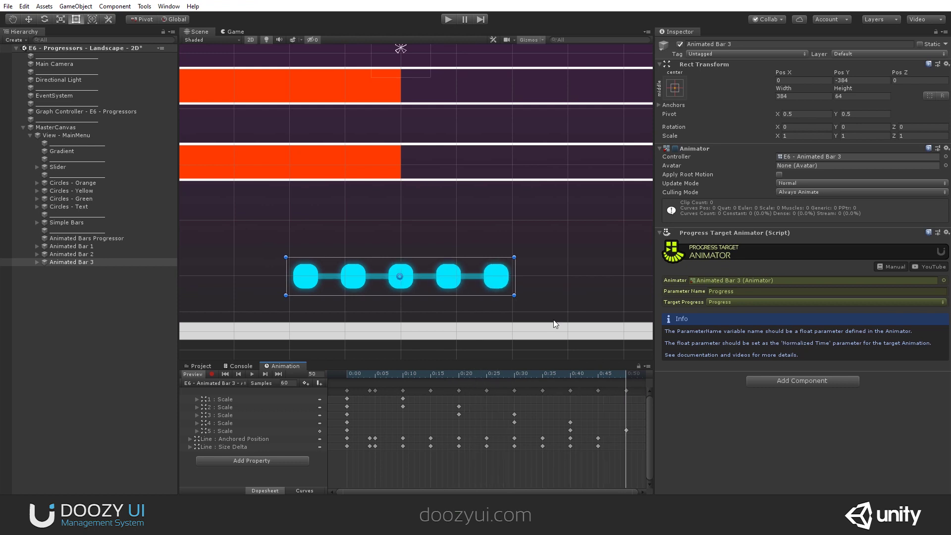
pyautogui.scroll(-5, 428, 232)
pyautogui.scroll(-3, 428, 229)
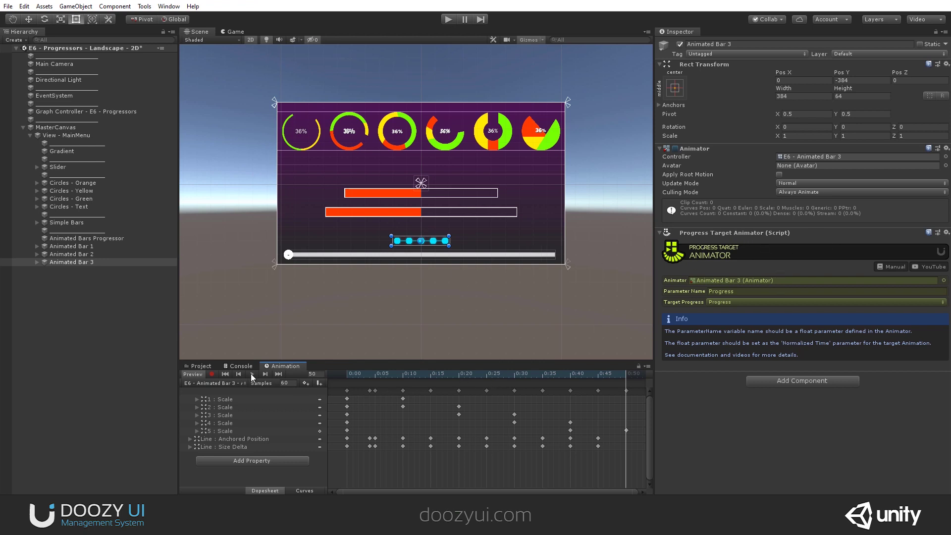
pyautogui.doubleClick(800, 156)
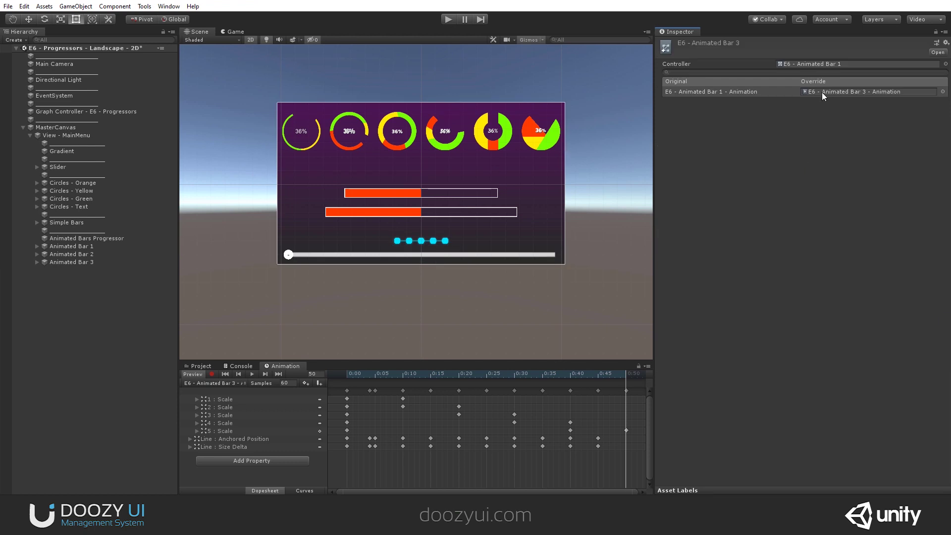
pyautogui.doubleClick(805, 63)
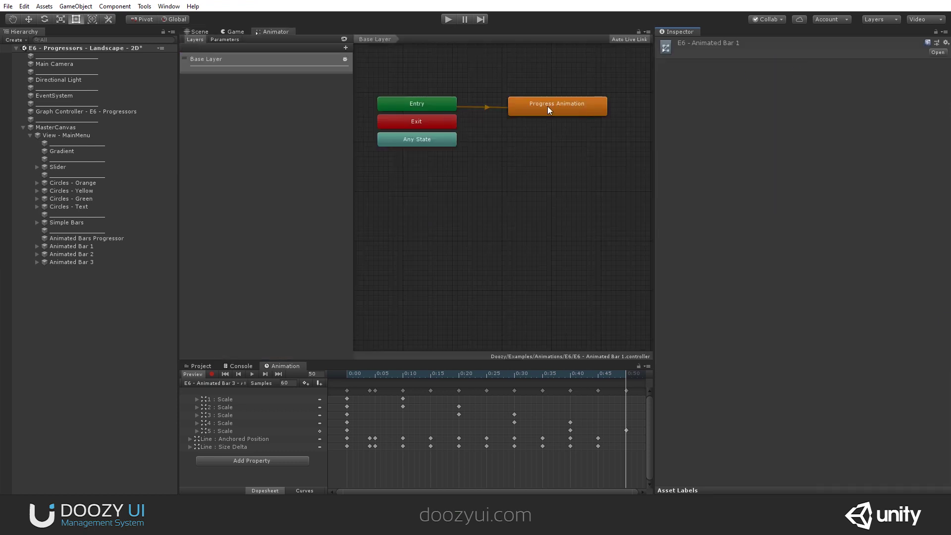
pyautogui.click(547, 106)
pyautogui.moveTo(559, 141); pyautogui.dragTo(468, 185, button='middle')
pyautogui.scroll(4, 417, 200)
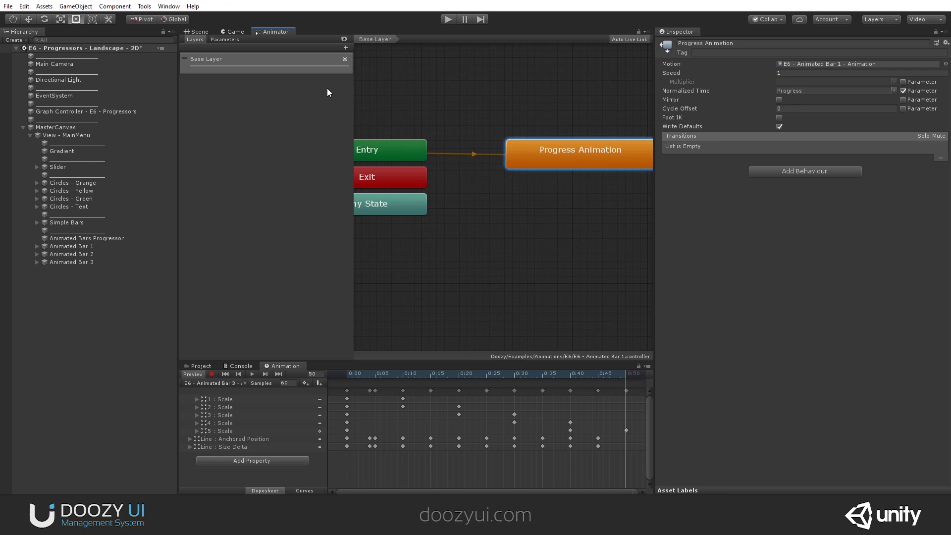
pyautogui.rightClick(269, 31)
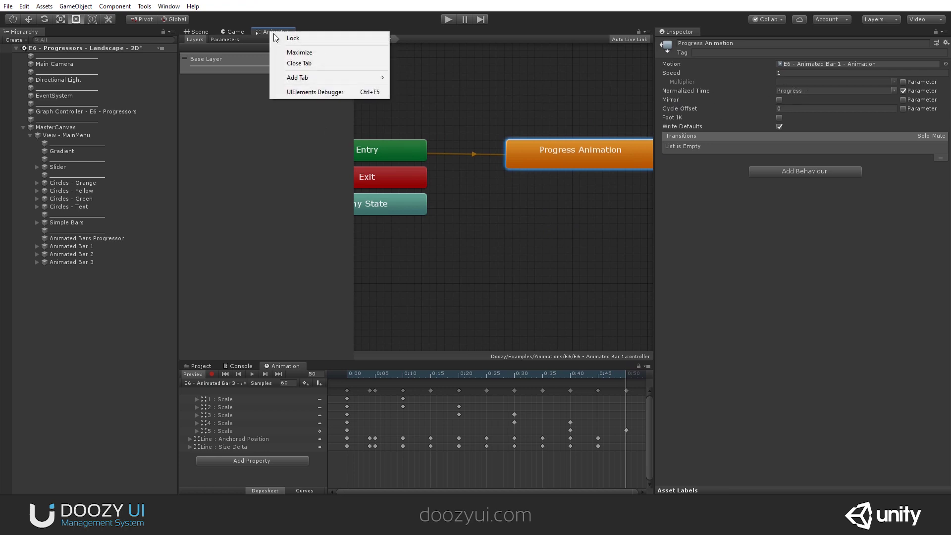
pyautogui.click(332, 66)
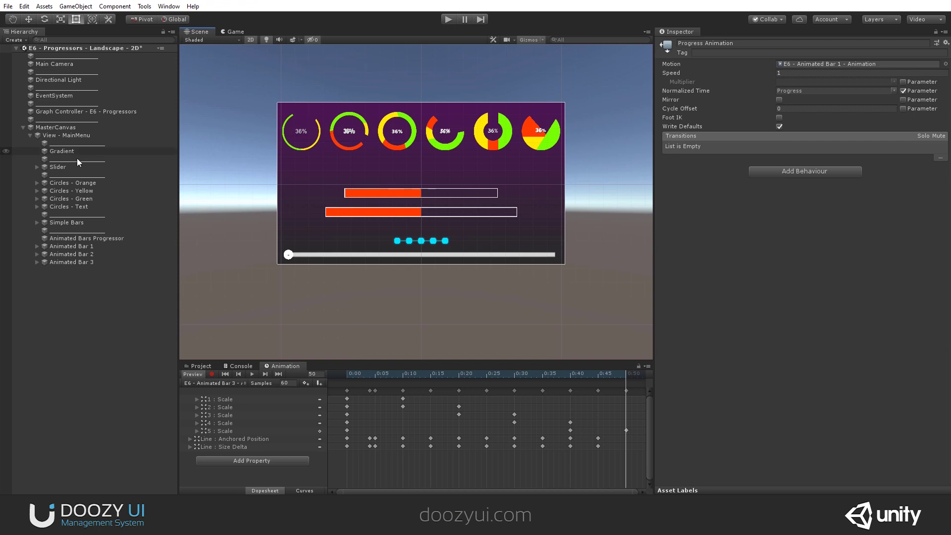
pyautogui.click(82, 262)
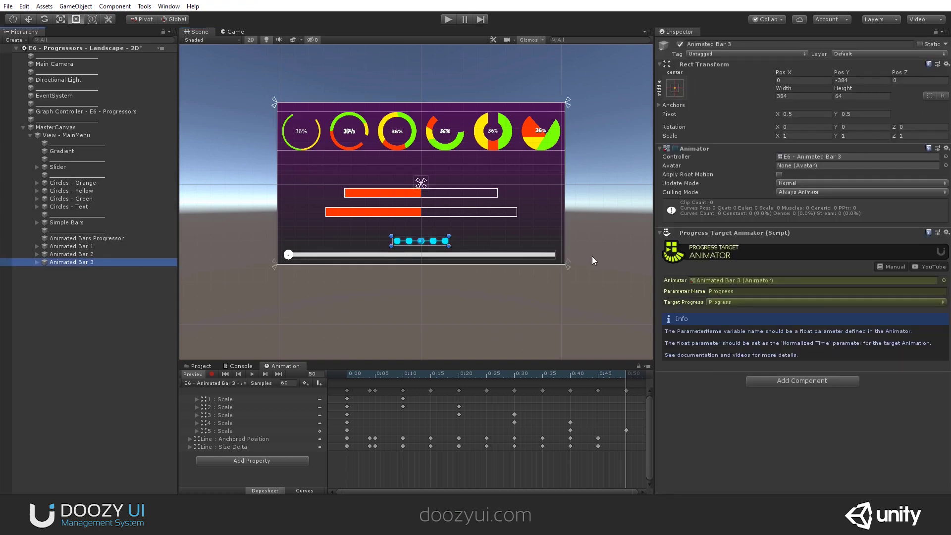
pyautogui.scroll(2, 379, 240)
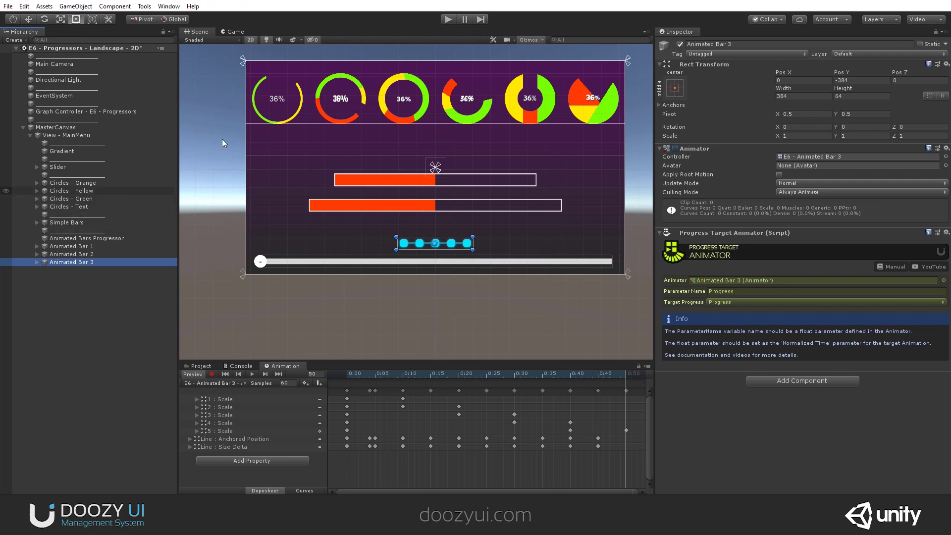
# Step: Play the scene and sweep the slider so all circles, bars and dots follow, leaving them at 29%
pyautogui.click(443, 20)
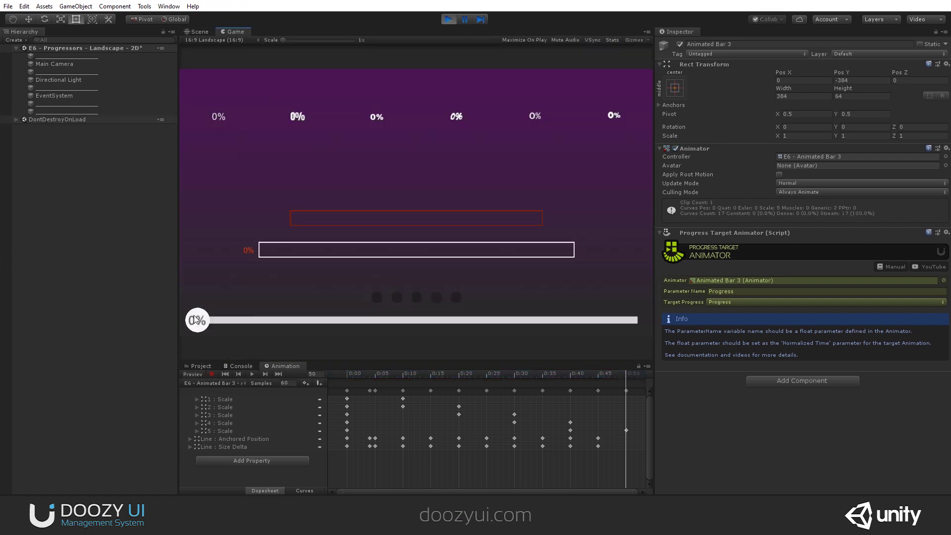
pyautogui.moveTo(198, 320); pyautogui.dragTo(544, 317)
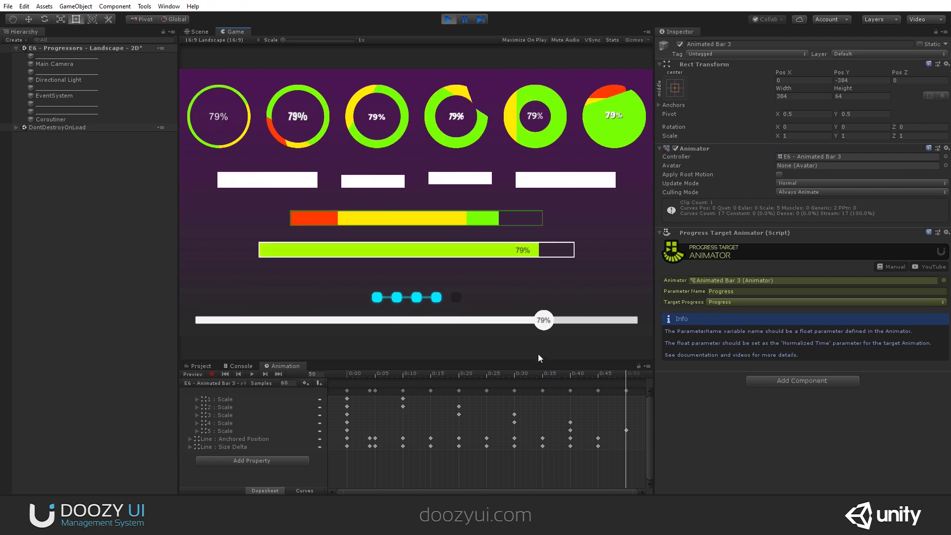
pyautogui.moveTo(545, 326); pyautogui.dragTo(384, 321)
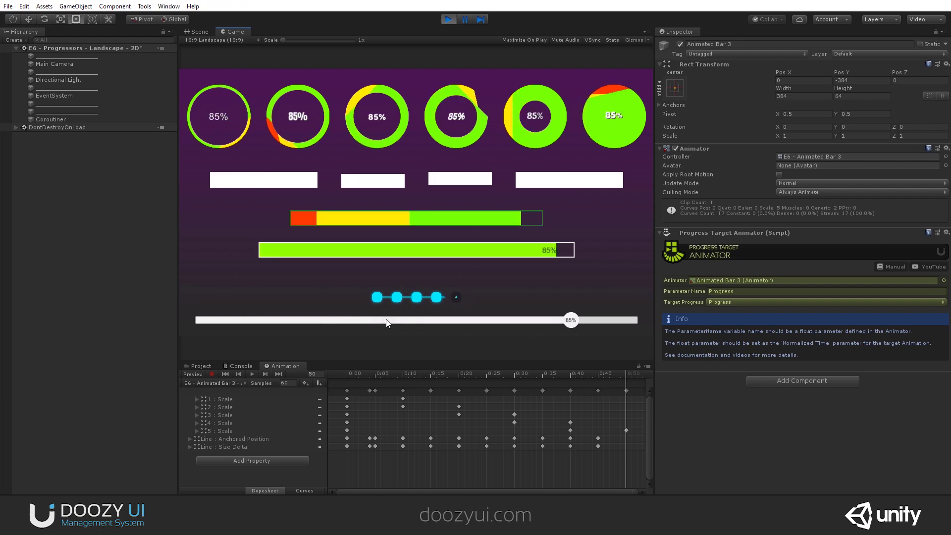
pyautogui.moveTo(387, 323); pyautogui.dragTo(327, 321)
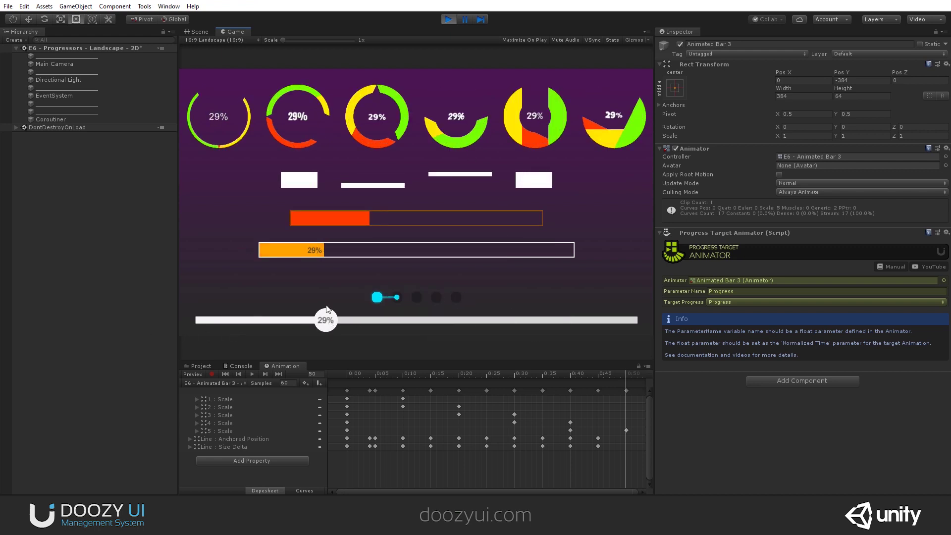
pyautogui.click(17, 128)
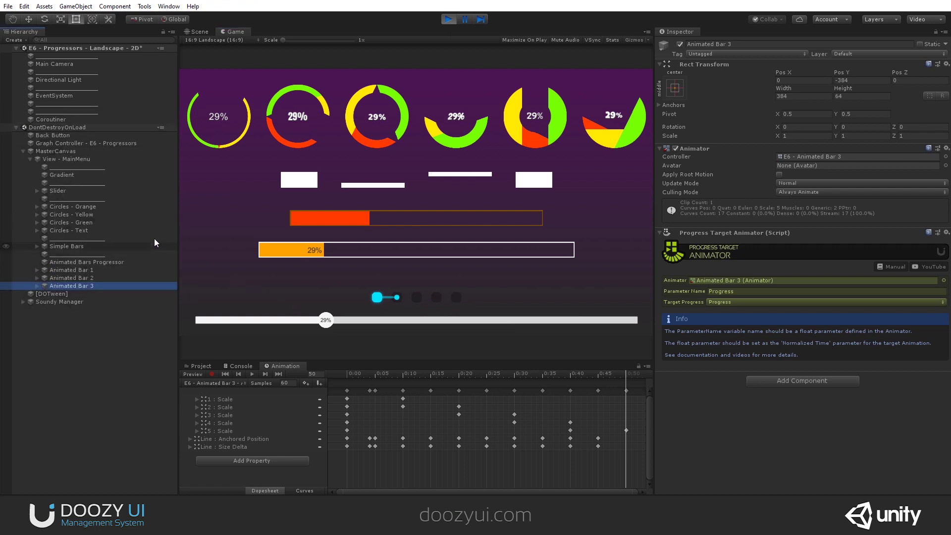
# Step: Expand Slider > Handle Slide Area in the Hierarchy and select the Handle object
pyautogui.click(36, 191)
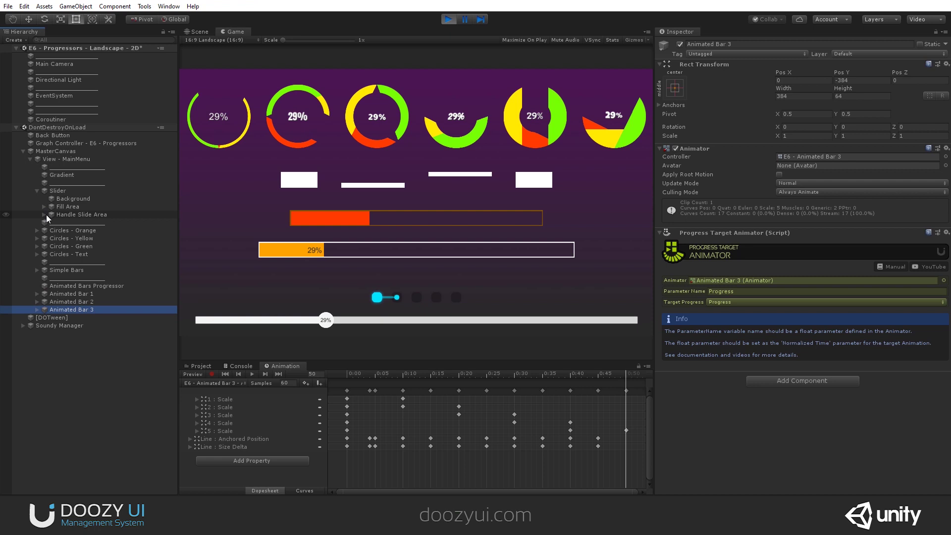
pyautogui.click(44, 215)
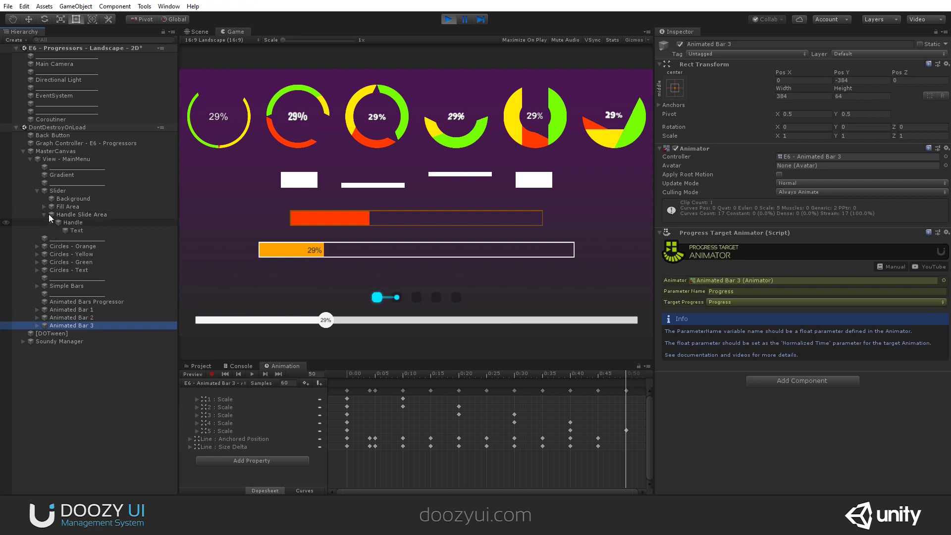
pyautogui.click(74, 214)
pyautogui.click(74, 222)
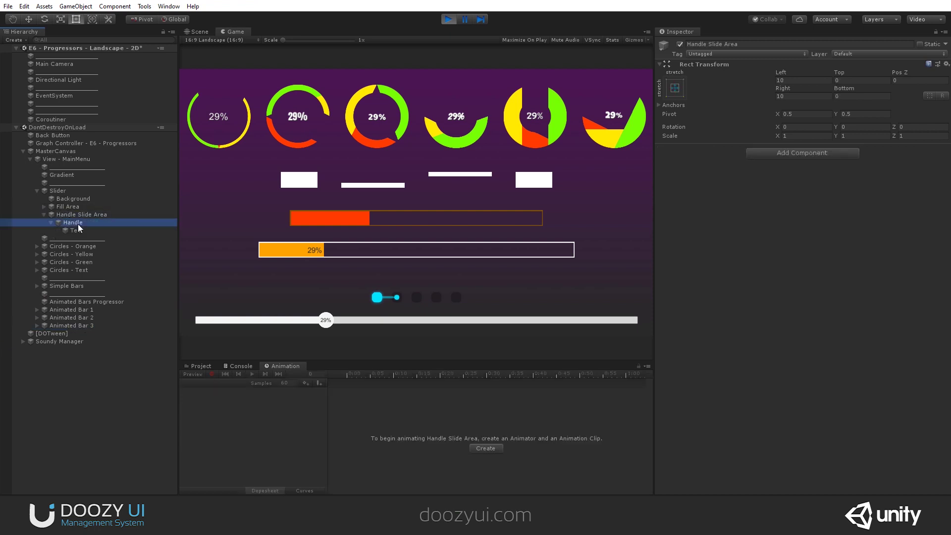
# Step: Disable the Handle's OnPointerEnter and OnPointerExit events, then set the slider to 32%
pyautogui.scroll(-5, 721, 336)
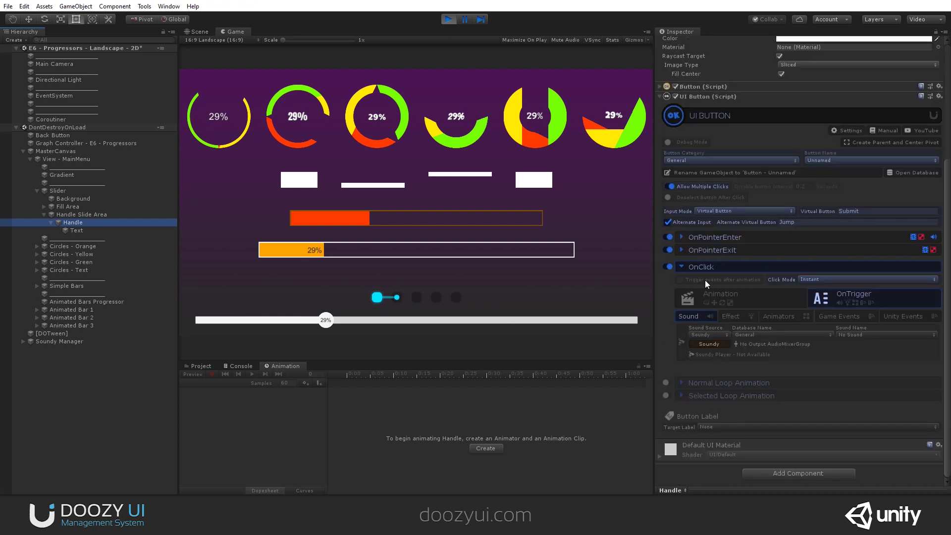
pyautogui.click(669, 236)
pyautogui.click(669, 249)
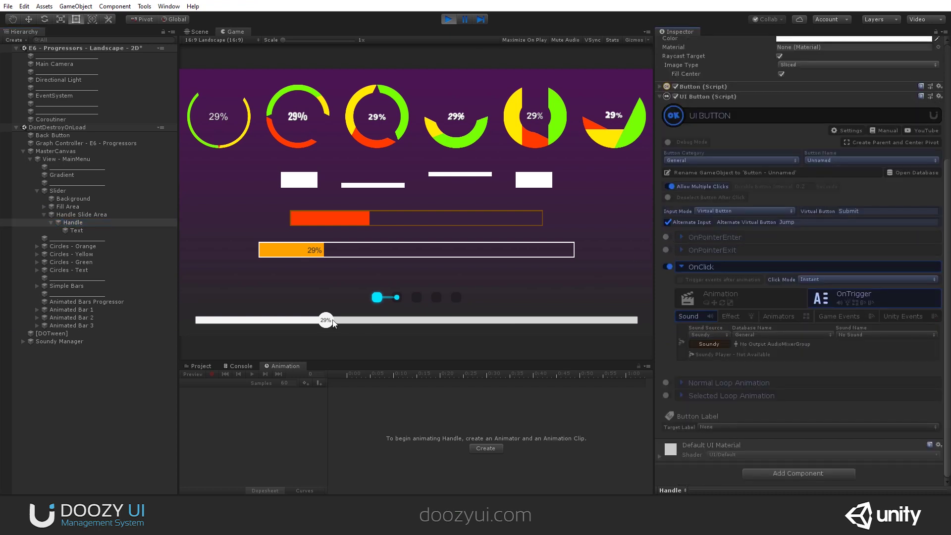
pyautogui.moveTo(323, 323); pyautogui.dragTo(339, 302)
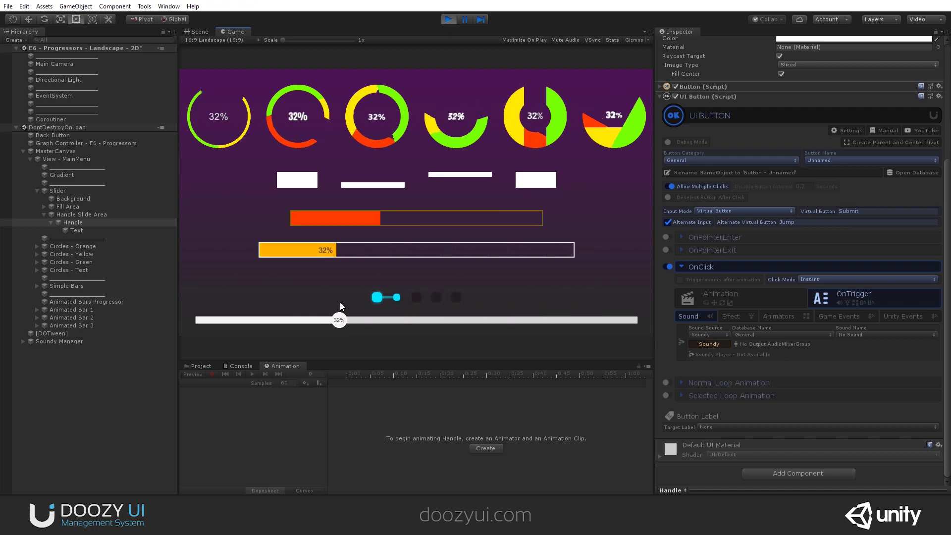